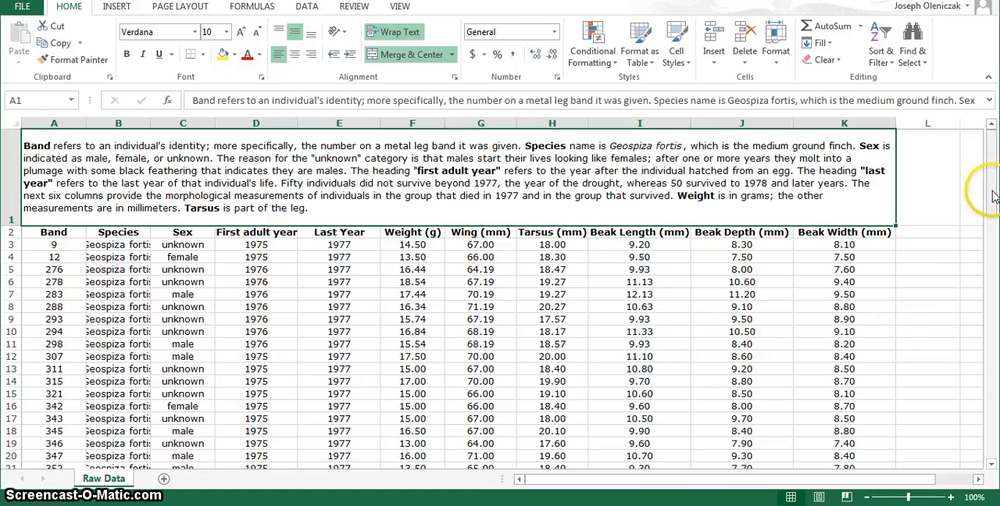
Step: Copy the column headings and the 1977 finch records, A2:K52, from Raw Data into a new sheet starting at A1
left_click_drag(991, 197, 994, 298)
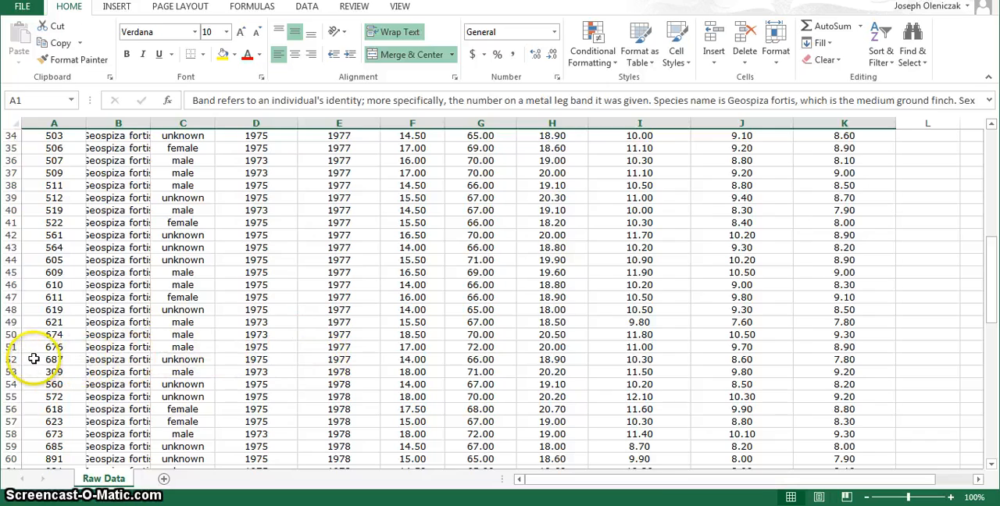
left_click_drag(34, 360, 799, 235)
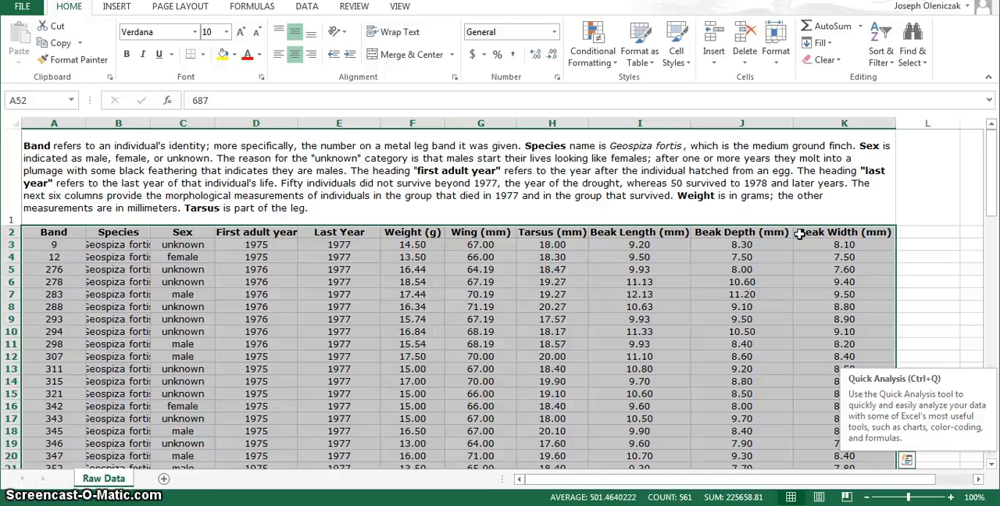
key("ctrl+c")
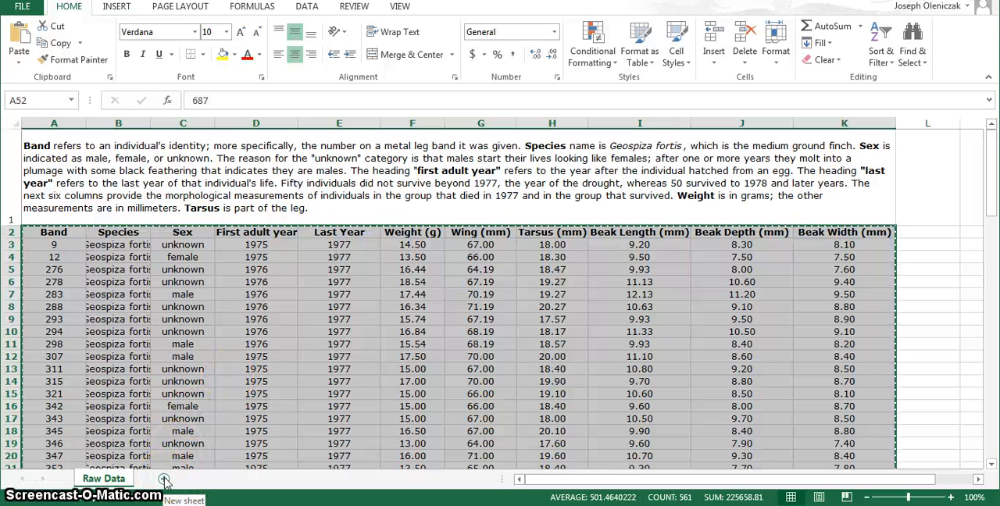
left_click(164, 479)
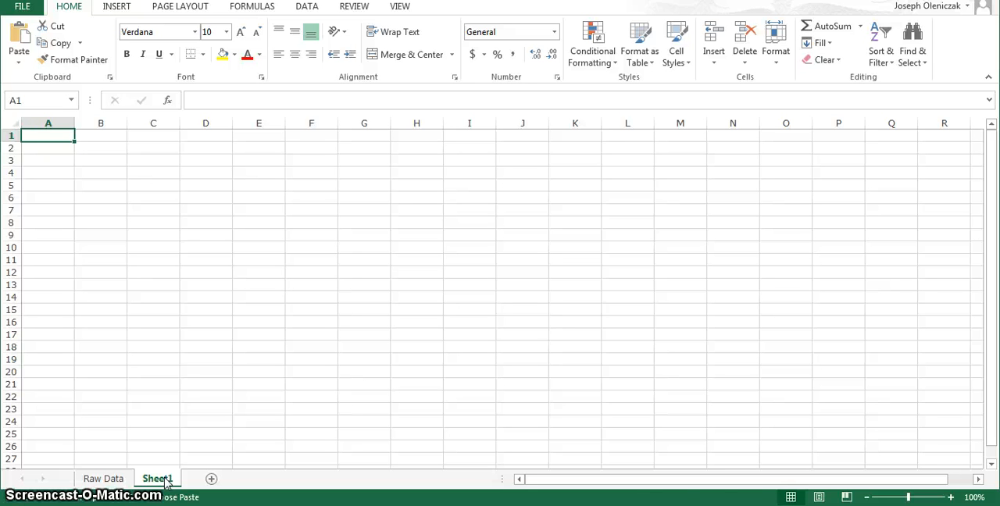
key("ctrl+v")
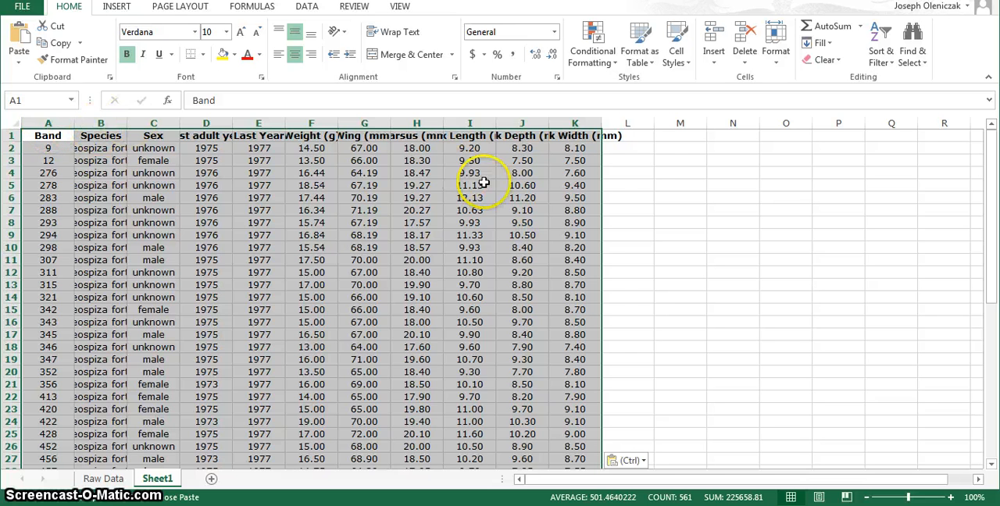
left_click(641, 158)
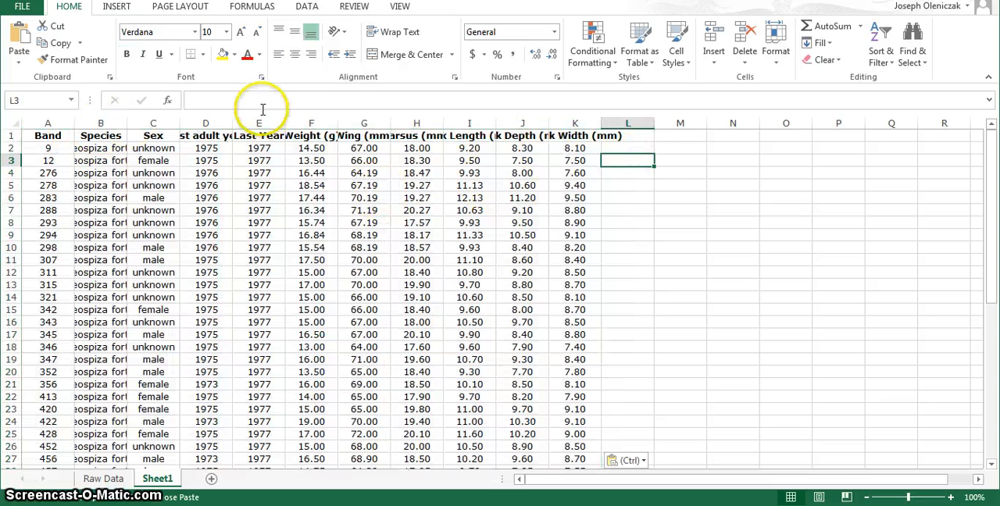
Step: Clear the Band, Species, Sex and First adult year columns, A through D, in the new sheet
left_click_drag(206, 125, 73, 136)
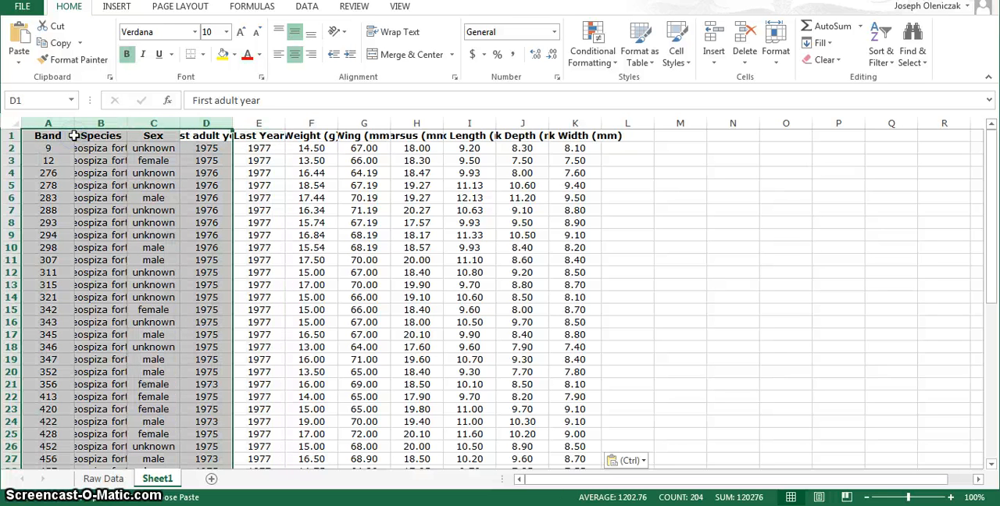
key("BackSpace")
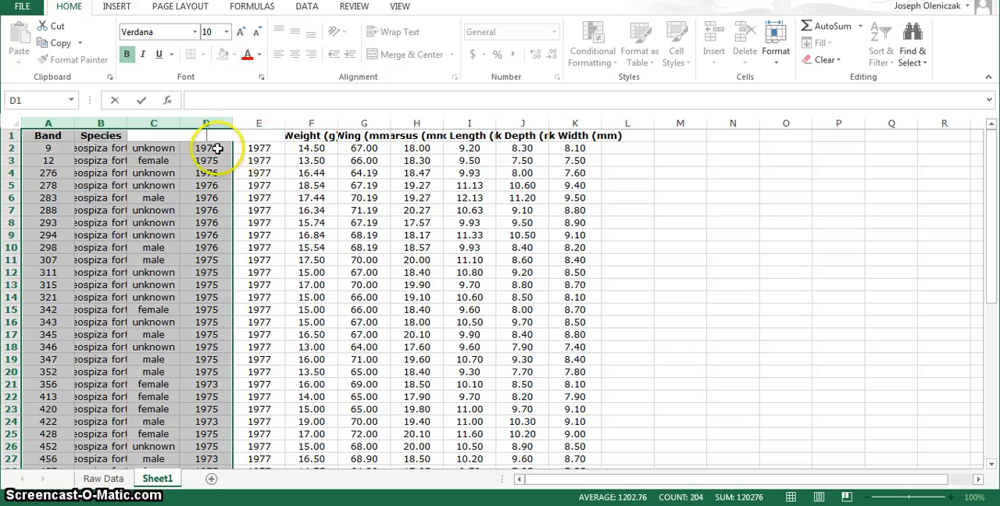
left_click(55, 130)
key("Delete")
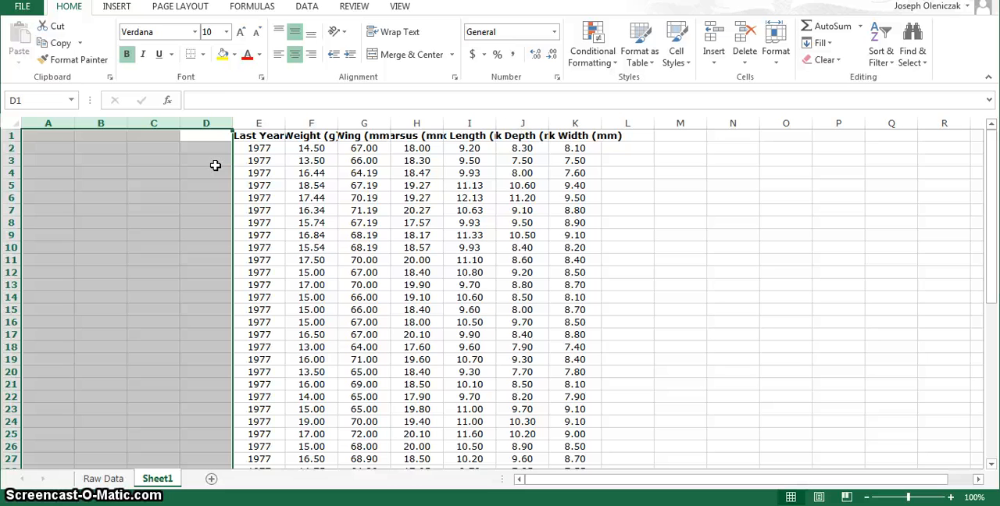
Step: Delete the year values under the Last Year heading in column E, keeping the heading
left_click(242, 125)
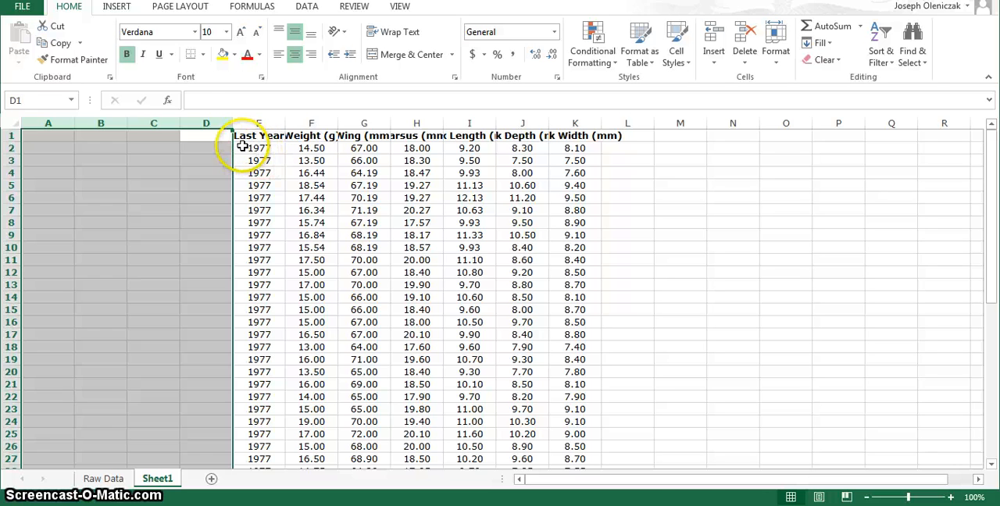
left_click(243, 147)
left_click_drag(243, 147, 256, 432)
key("Delete")
scroll(257, 431, "up", 8)
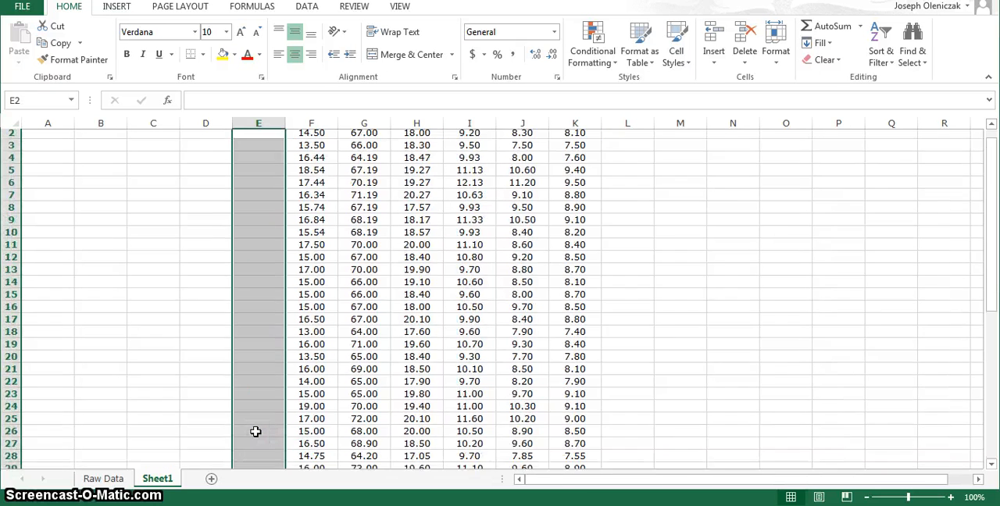
Step: Enter "non-survivor" in E2 and fill it down the Last Year column to row 51
left_click(257, 150)
type("non-s")
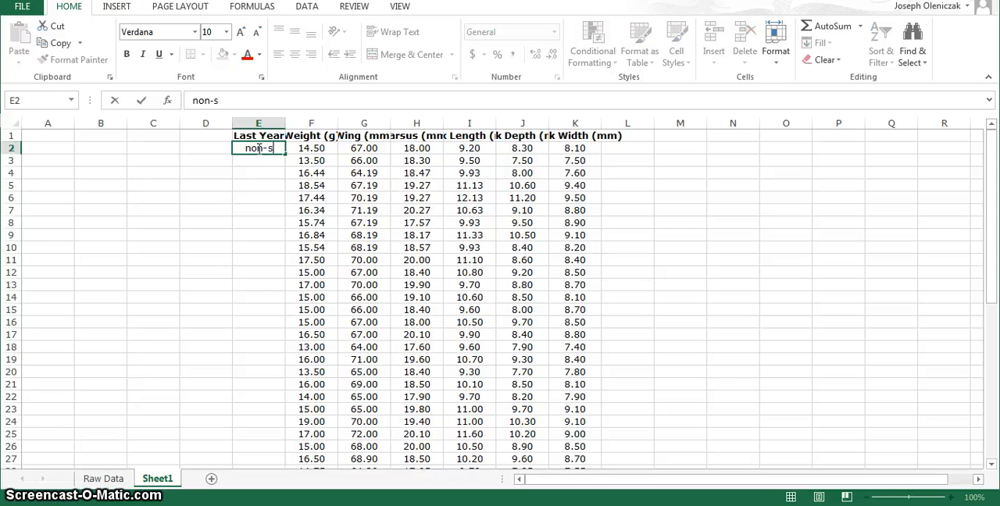
type("urviv")
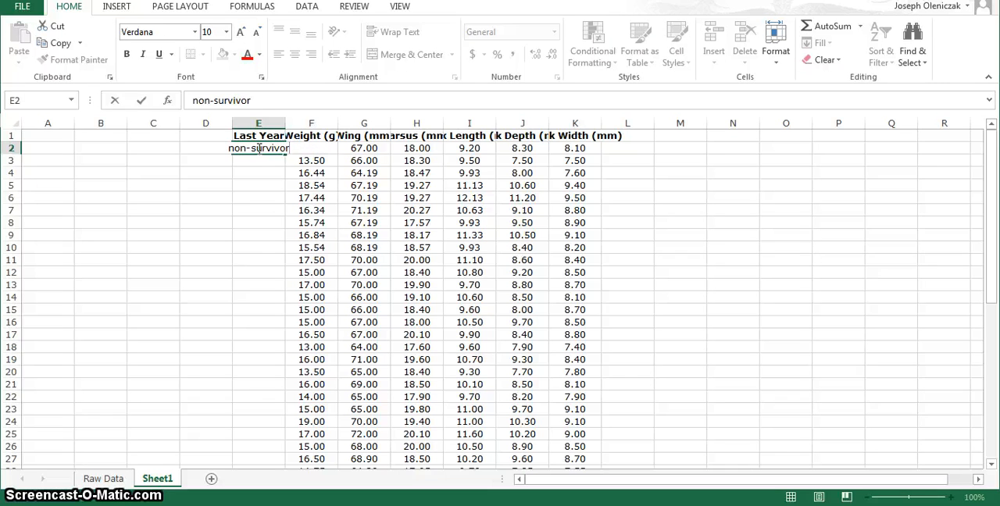
type("or")
key("Return")
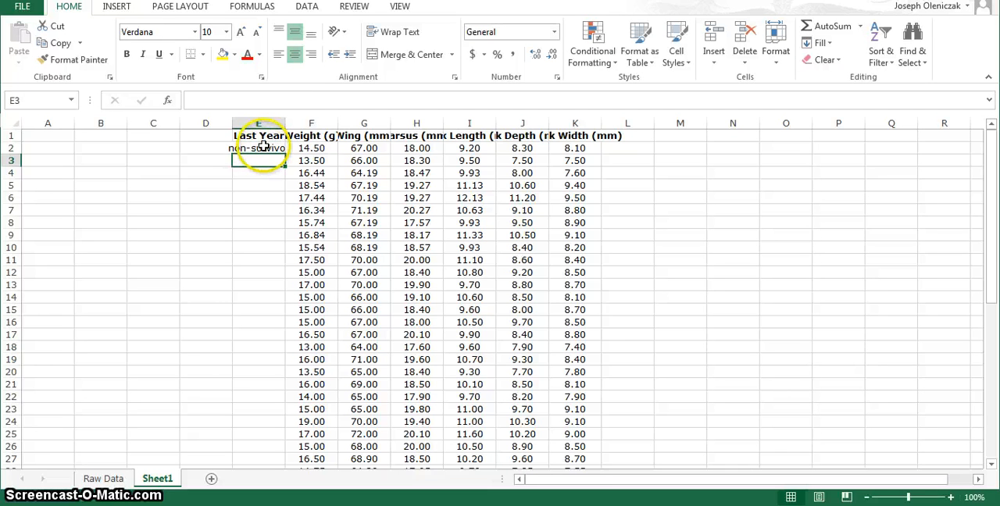
left_click(263, 147)
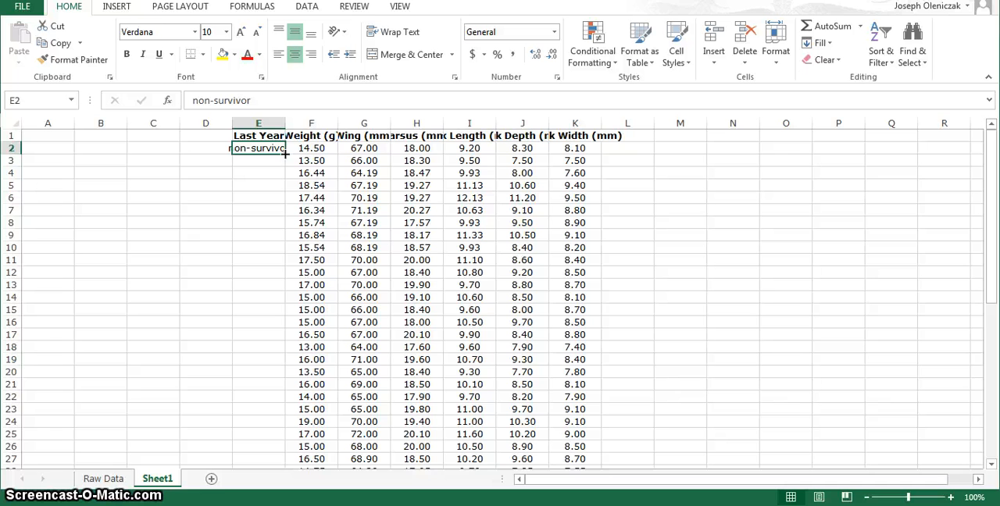
left_click_drag(283, 153, 266, 441)
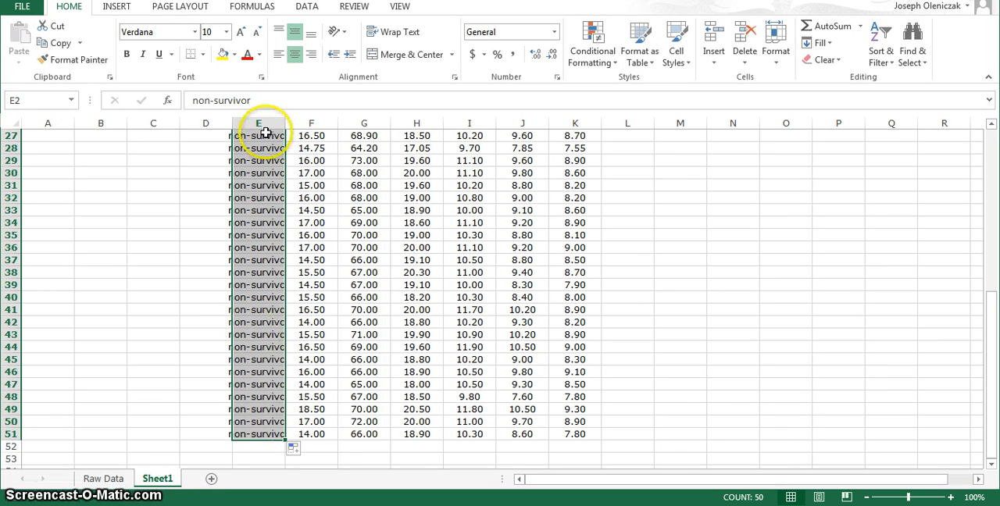
left_click(991, 180)
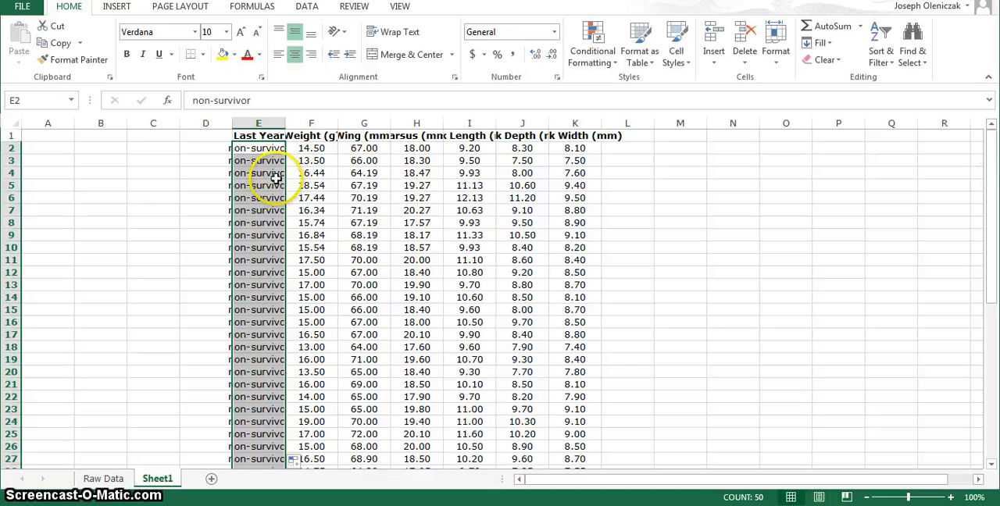
Step: Move the Last Year, Weight, Wing and Tarsus data in E1:H51 so that it starts at cell A1
left_click(266, 125)
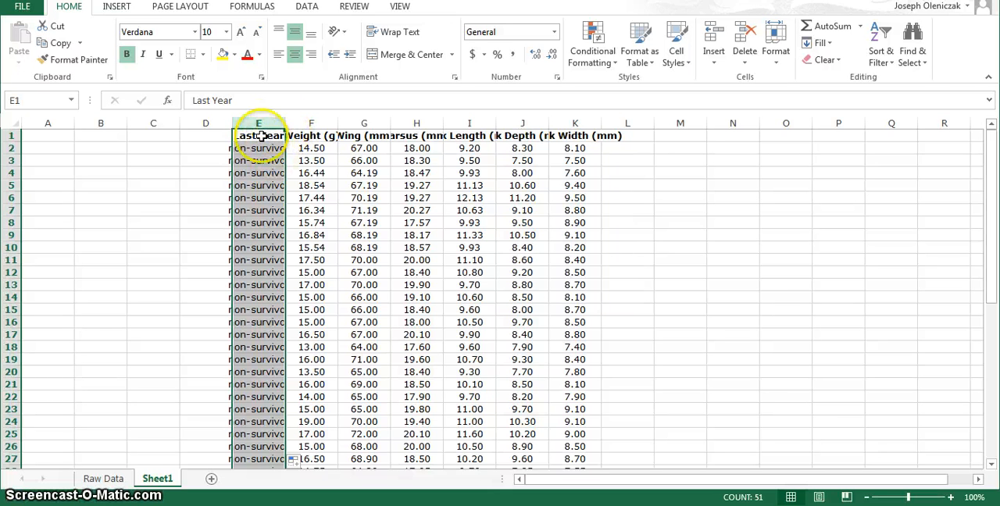
left_click(167, 261)
left_click_drag(243, 137, 393, 447)
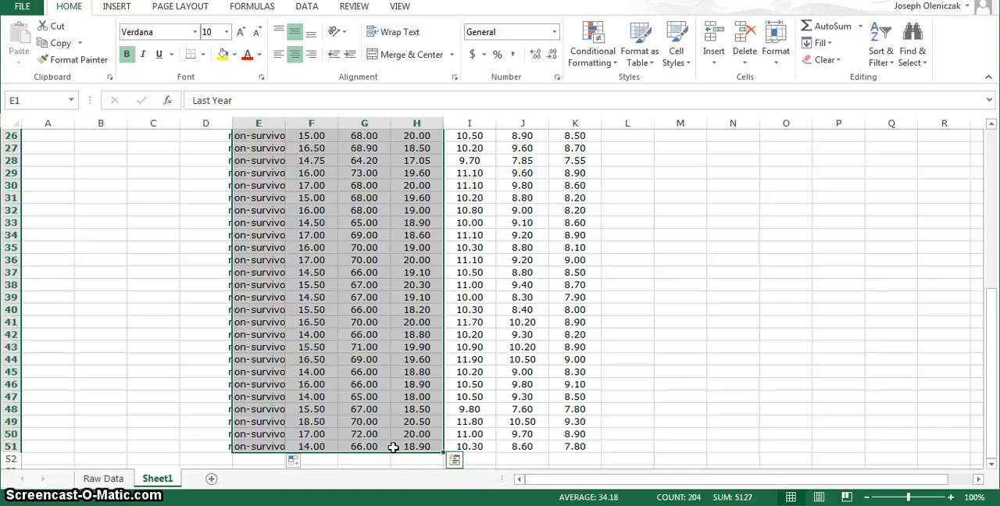
key("ctrl+c")
scroll(393, 446, "up", 8)
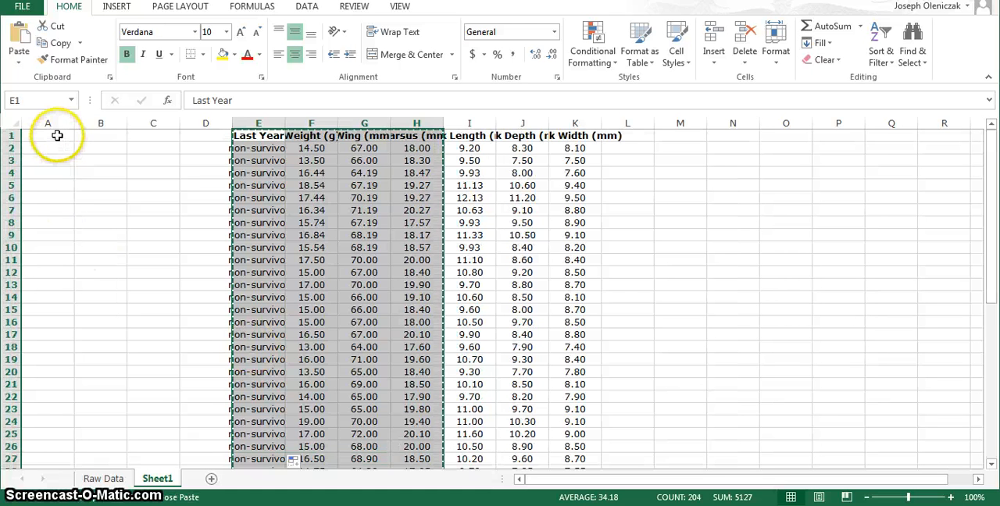
left_click(57, 135)
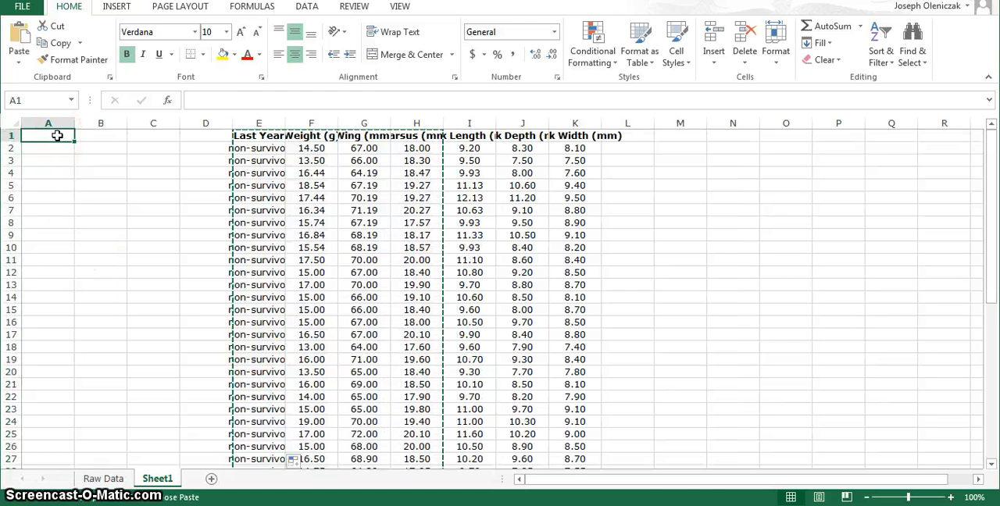
key("ctrl+v")
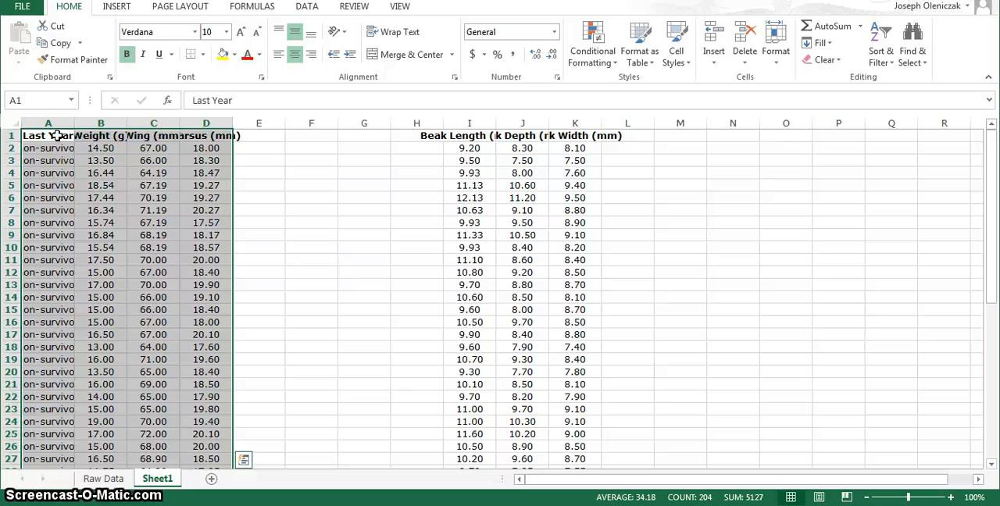
Step: Clear the Beak Length and Beak Width columns, and move the Beak Depth column to column E
left_click(470, 117)
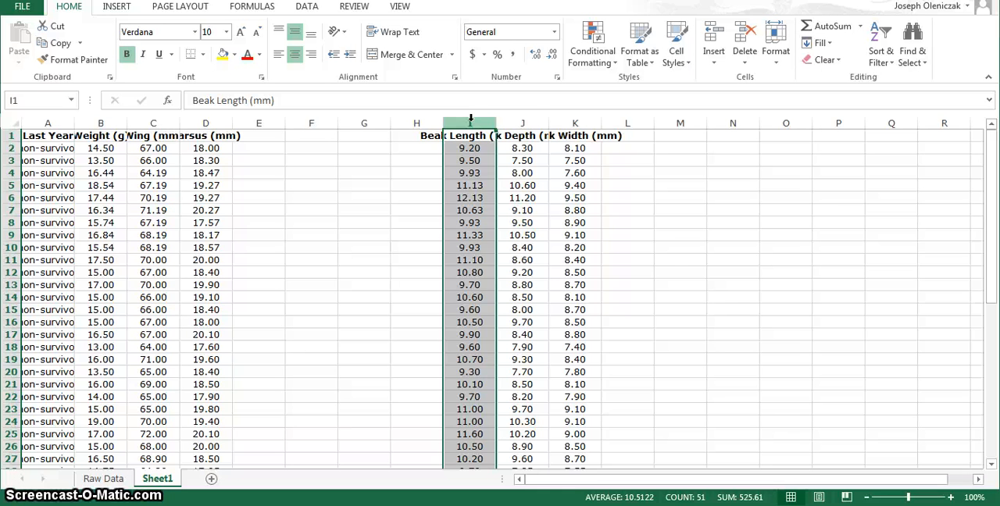
key("Delete")
left_click(511, 122)
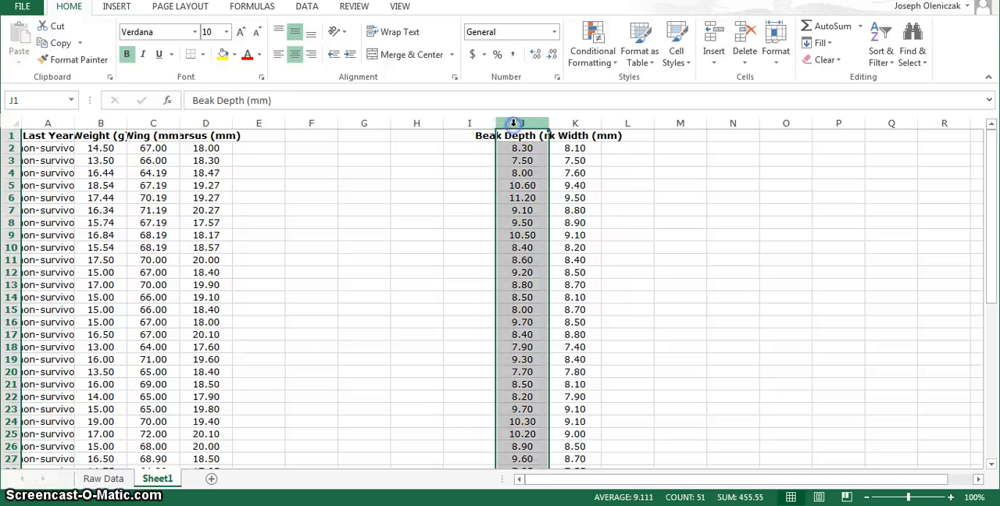
key("ctrl+c")
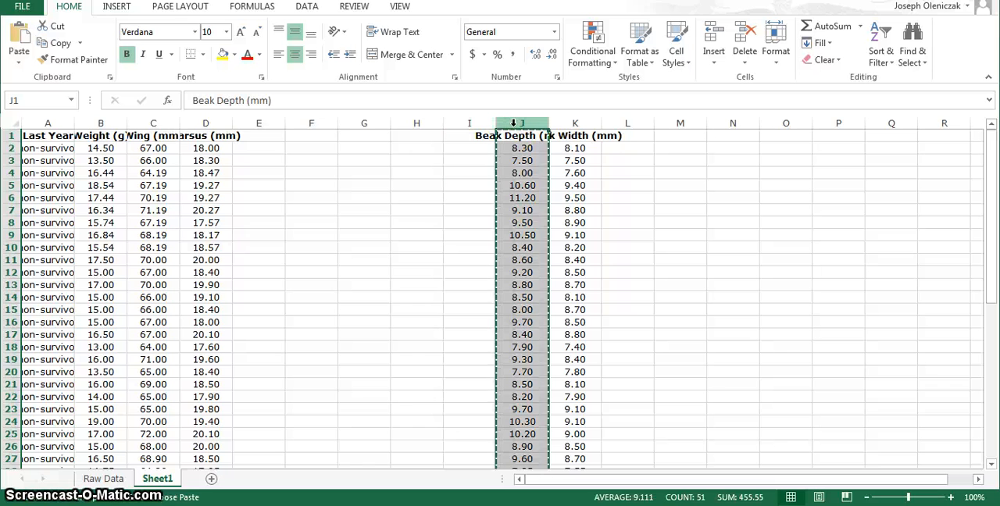
left_click(254, 123)
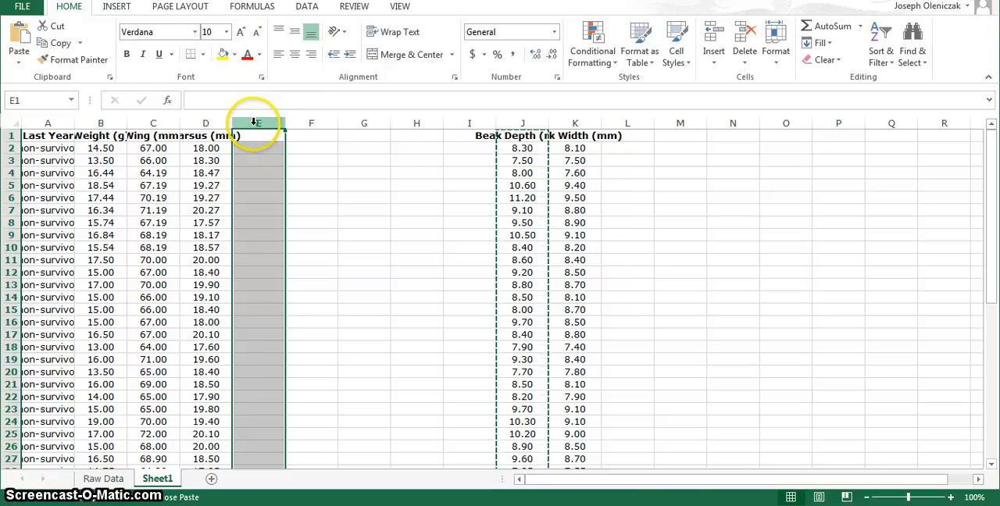
key("ctrl+v")
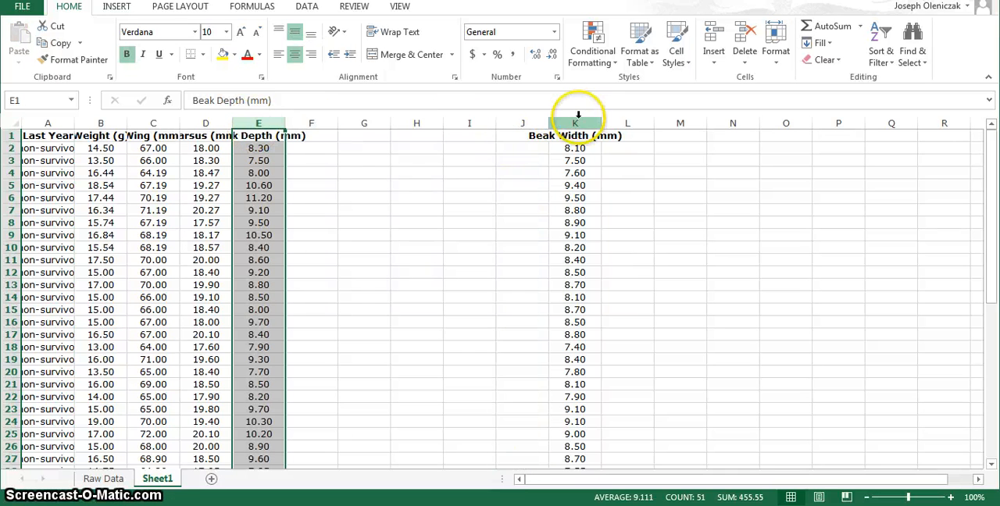
left_click(578, 122)
key("Delete")
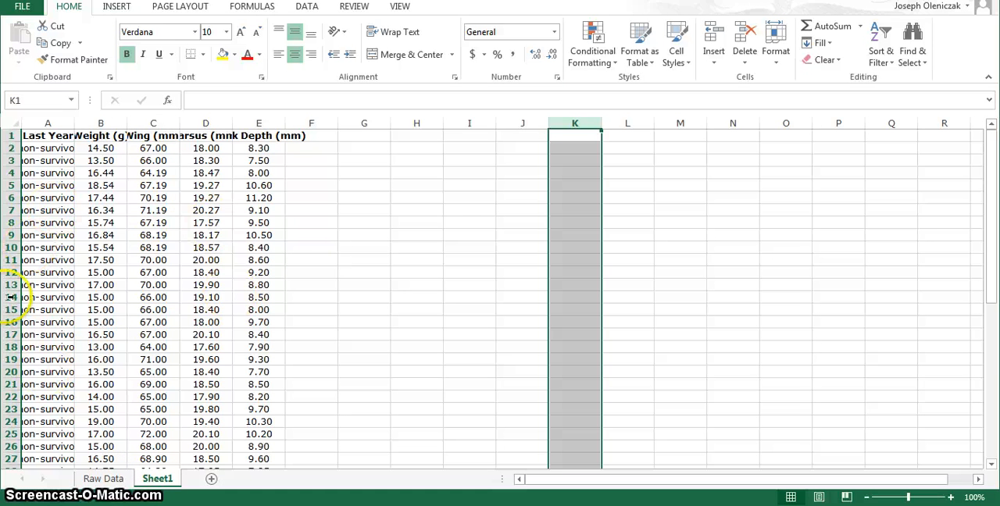
Step: Copy the post-1977 records in E53:K102 of the Raw Data sheet and paste them into Sheet1 starting at I2
left_click(100, 480)
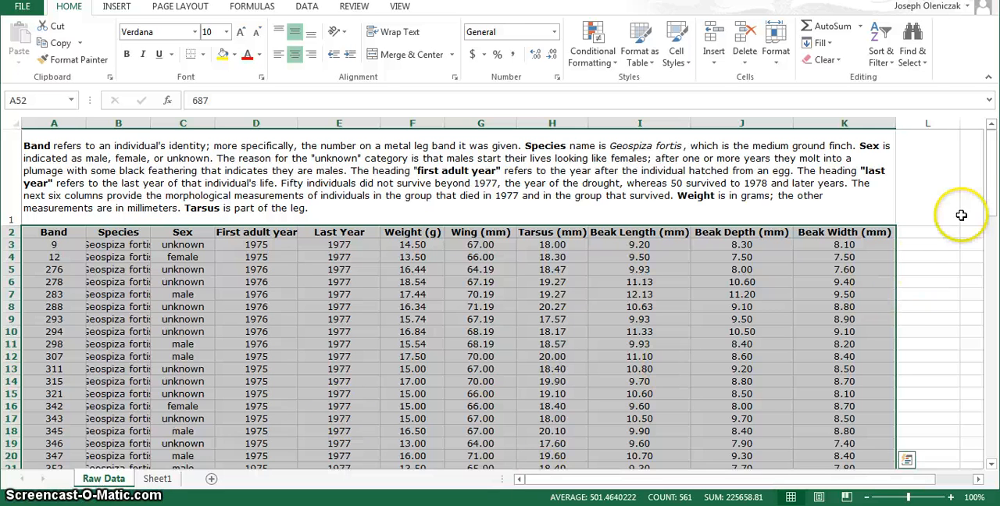
left_click(993, 283)
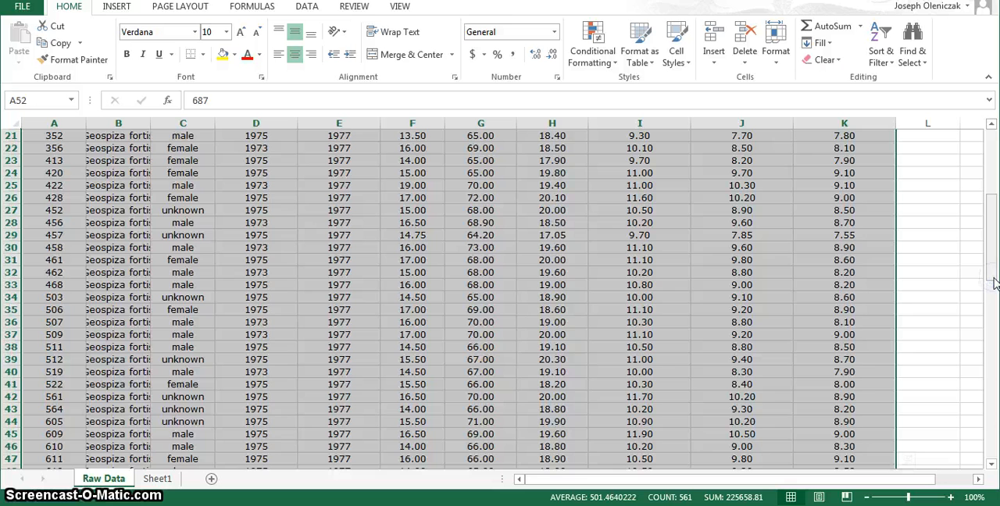
left_click(989, 414)
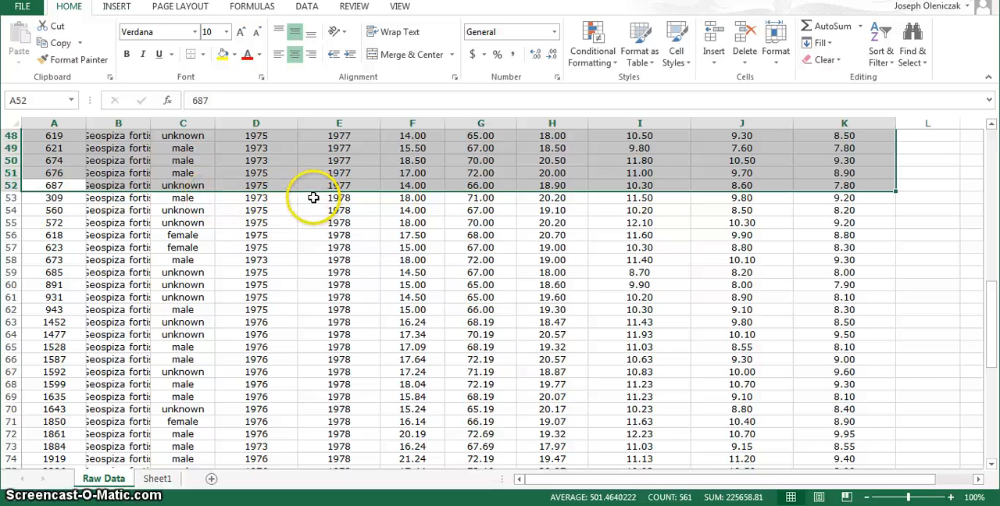
left_click_drag(312, 197, 836, 432)
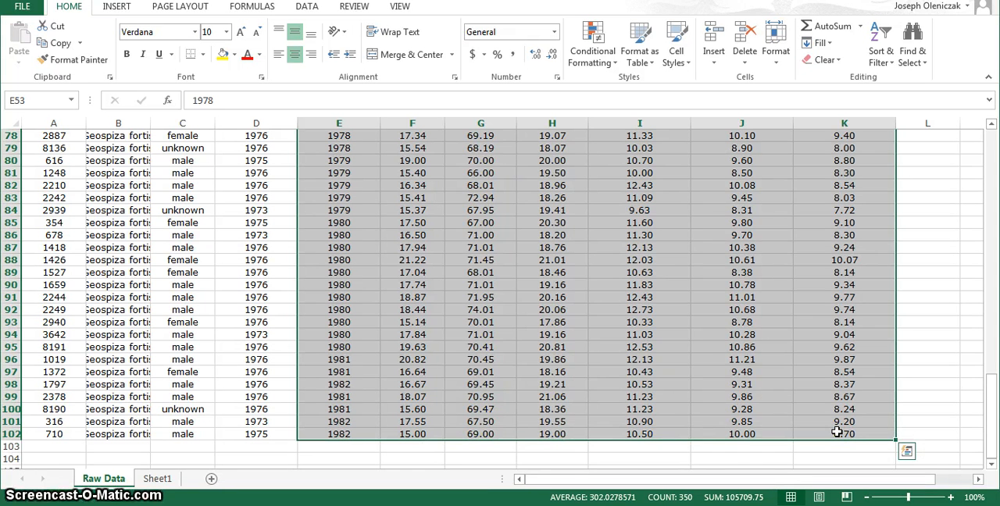
key("ctrl+c")
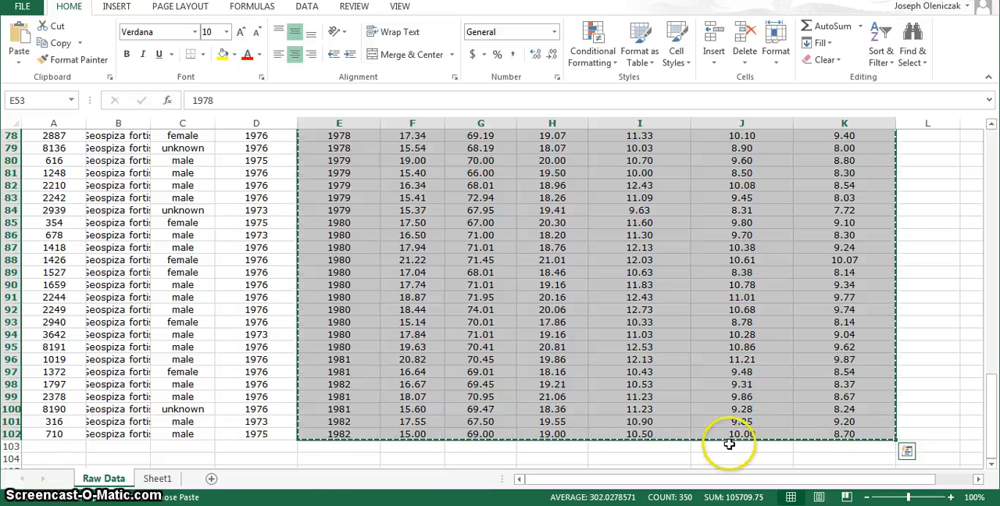
left_click(157, 479)
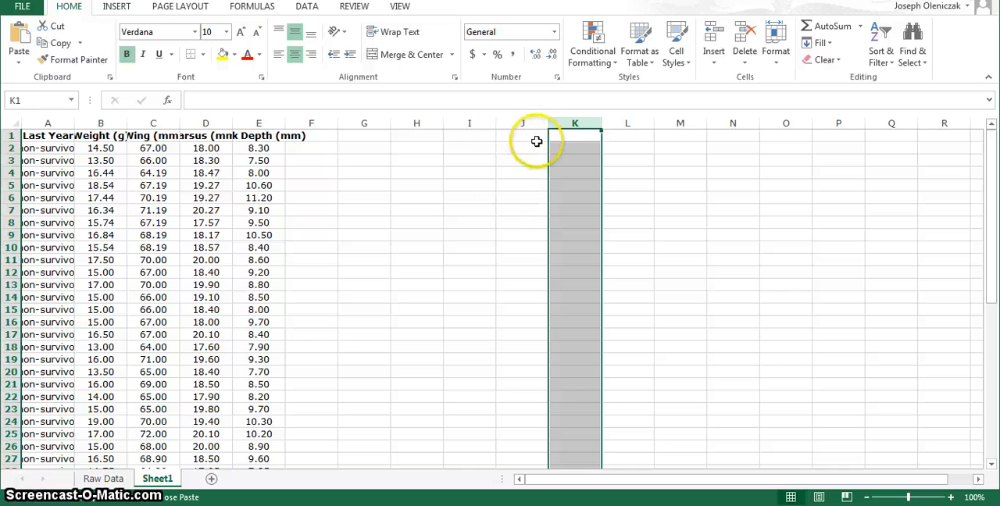
left_click(460, 136)
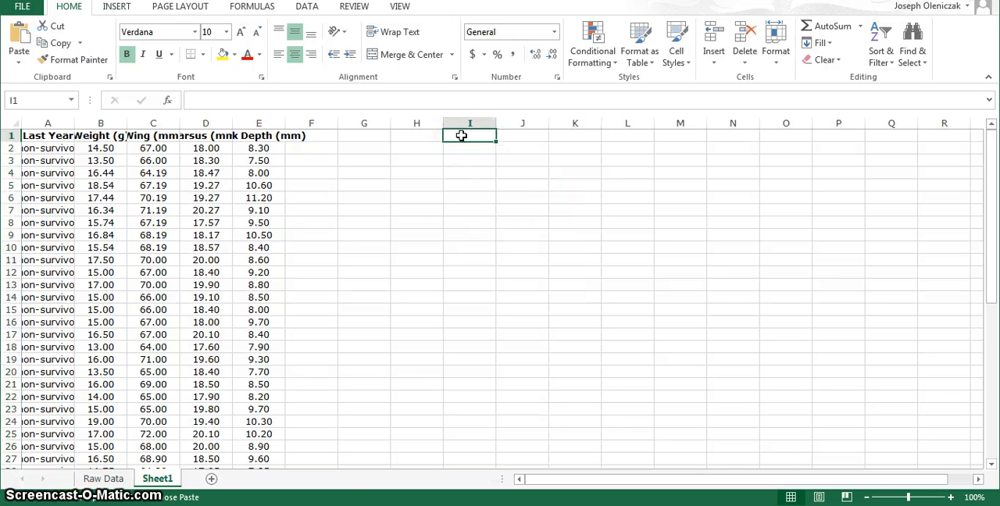
left_click(461, 149)
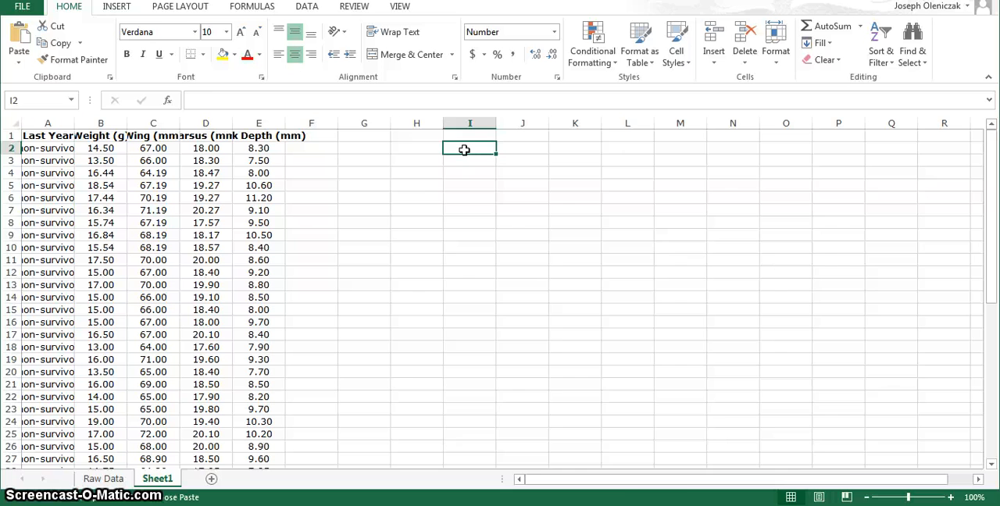
key("ctrl+v")
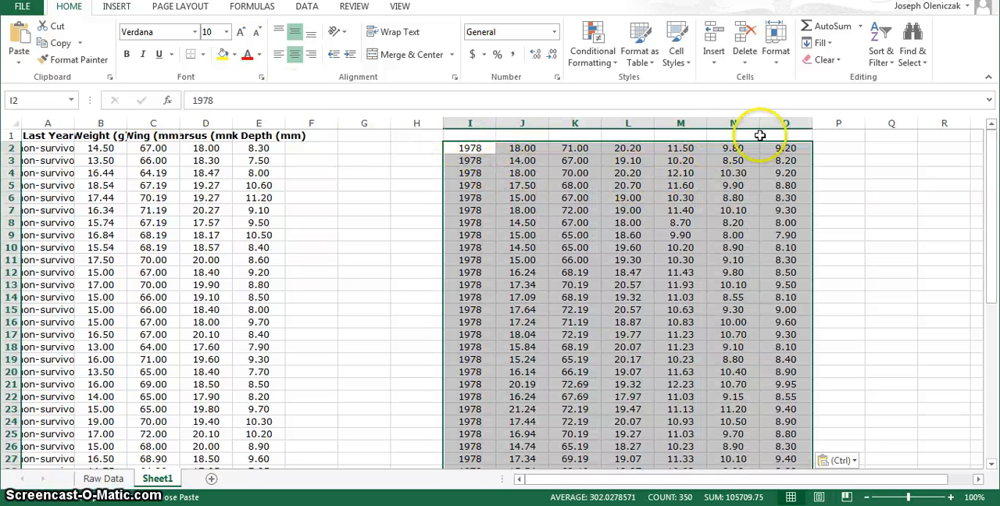
Step: Copy the headings from Last Year to Beak Width in E2:K2 of Raw Data into Sheet1 starting at I1
left_click(104, 478)
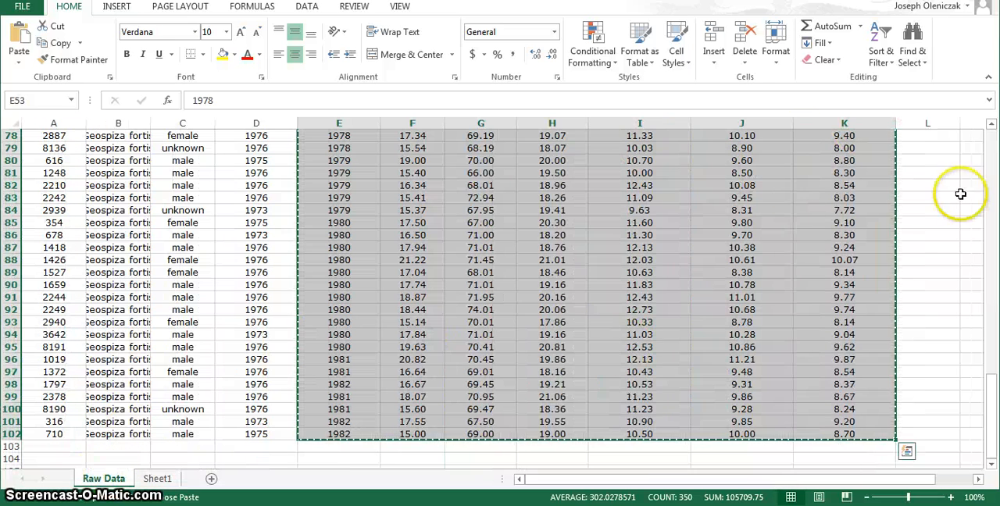
left_click(990, 157)
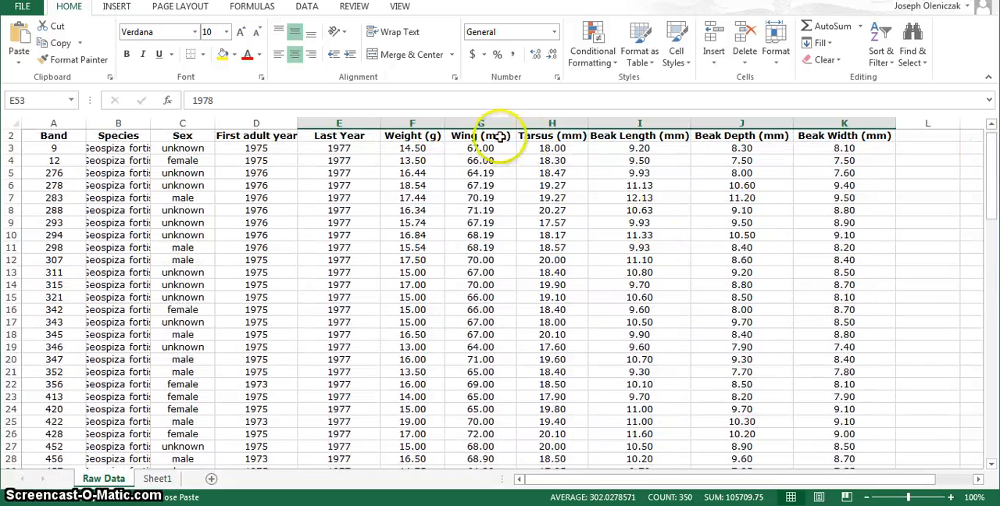
left_click_drag(328, 136, 562, 233)
left_click_drag(626, 244, 823, 232)
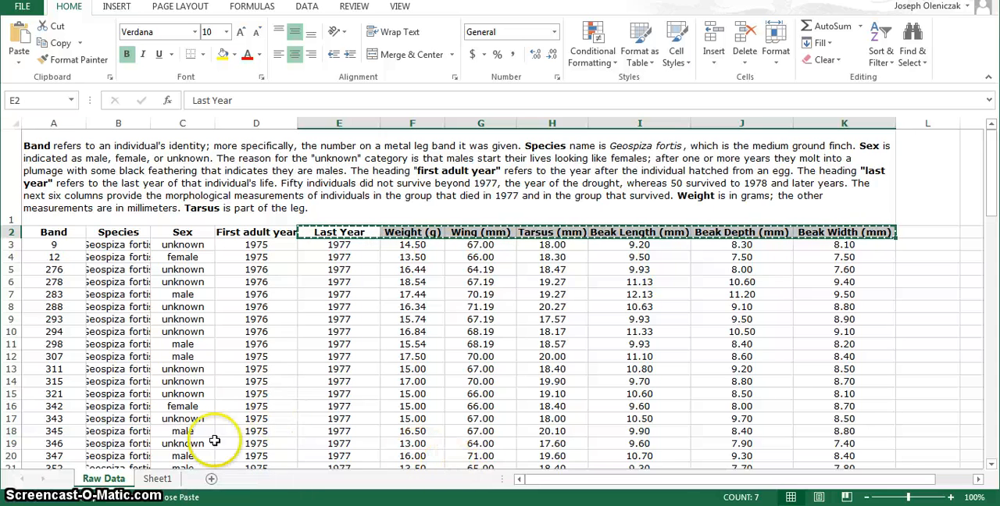
left_click(164, 480)
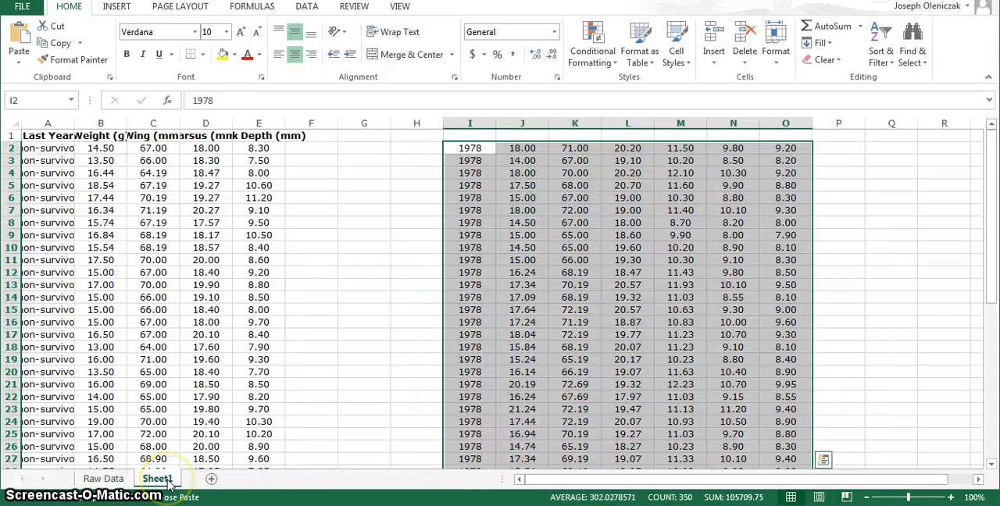
left_click(455, 137)
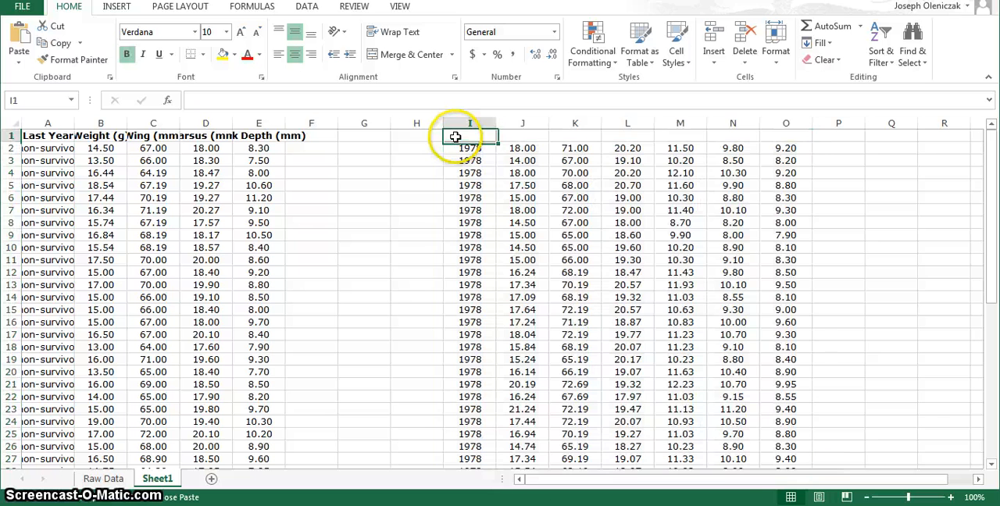
key("ctrl+v")
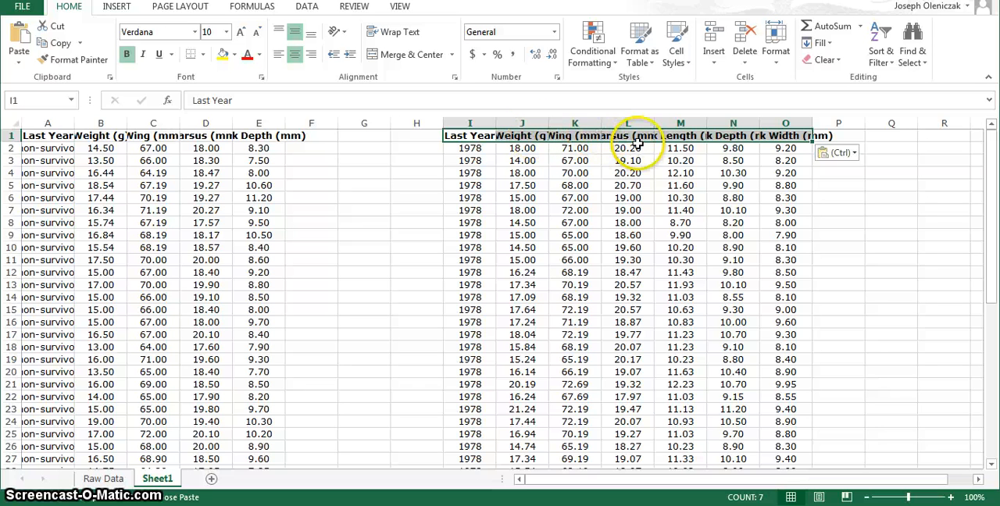
Step: Clear the Beak Length and Beak Width columns of the second data block, and move its Beak Depth column to column M
left_click(681, 124)
key("Delete")
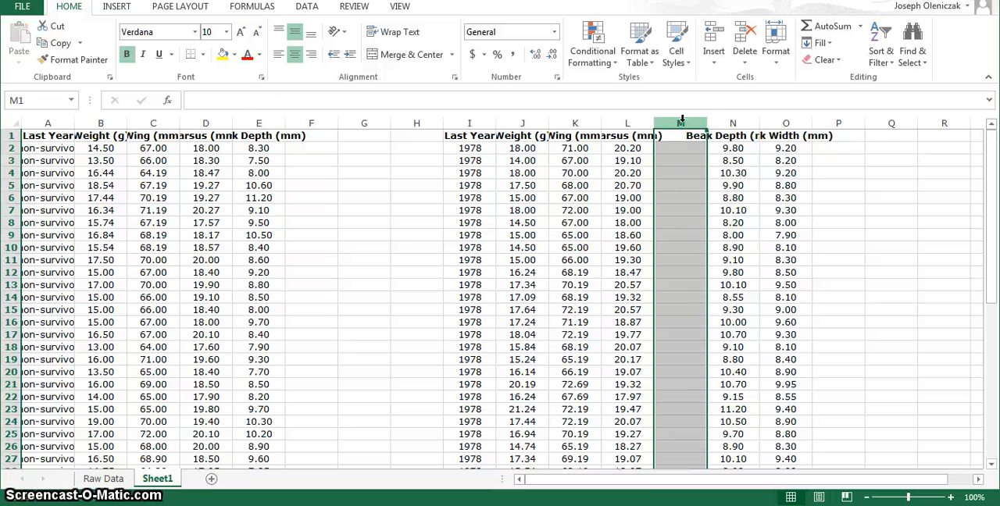
left_click(774, 125)
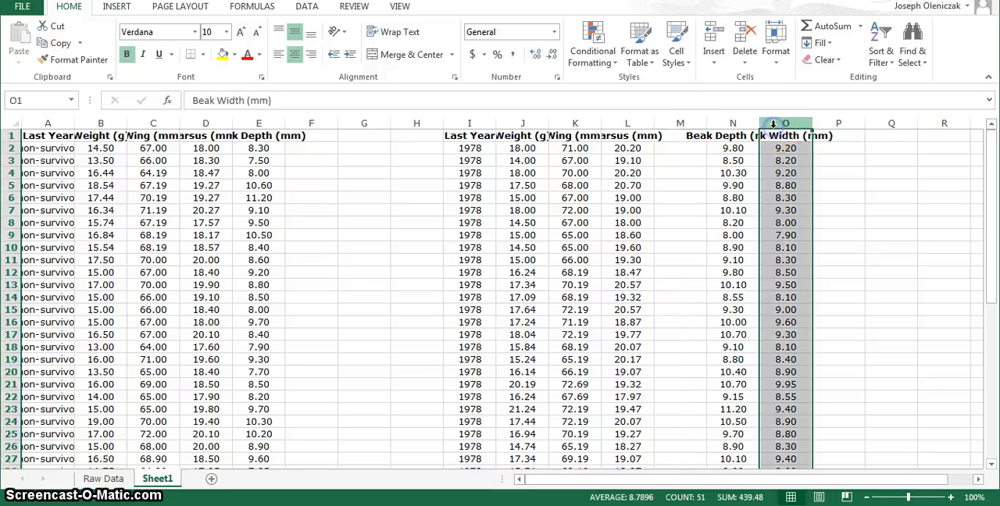
key("Delete")
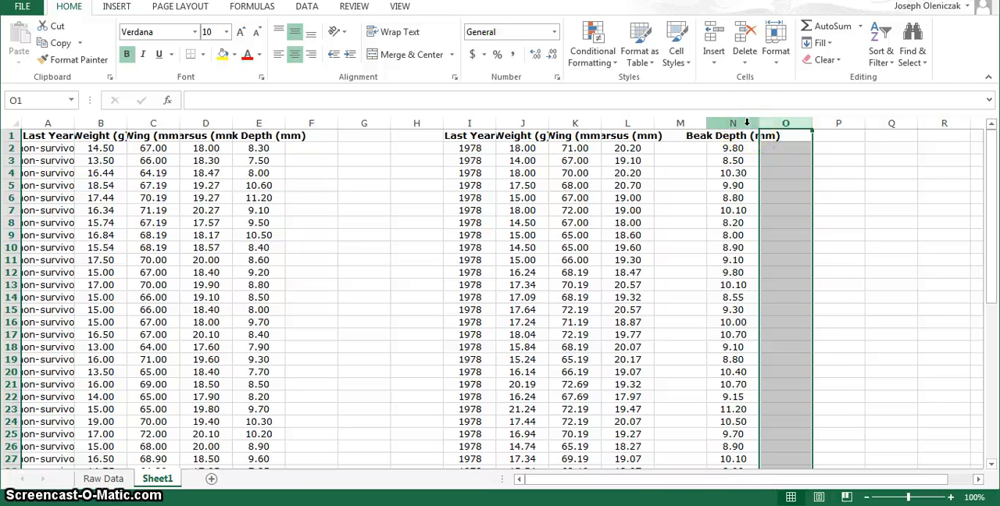
left_click(746, 123)
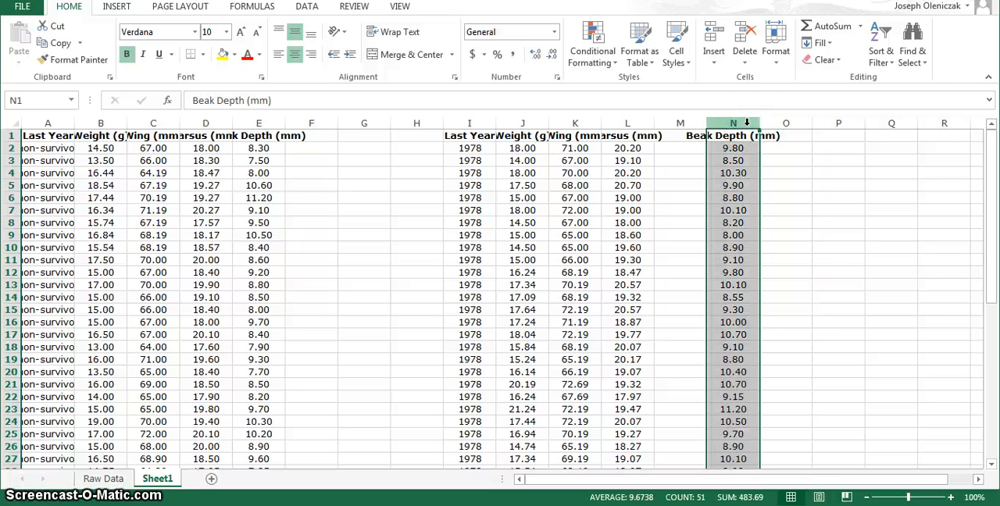
key("ctrl+c")
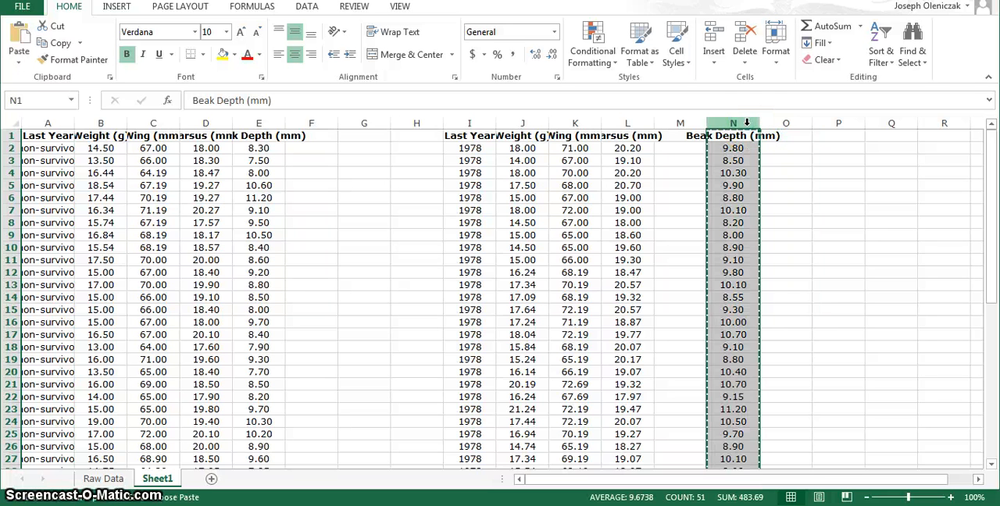
left_click(682, 123)
key("ctrl+v")
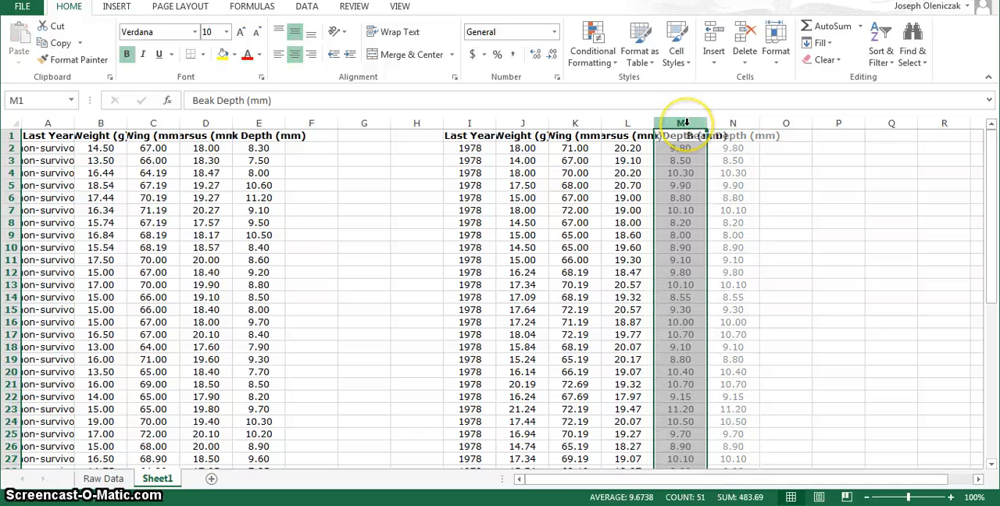
Step: Delete the year values in I2:I51 under the second Last Year heading, keeping the heading
left_click(457, 147)
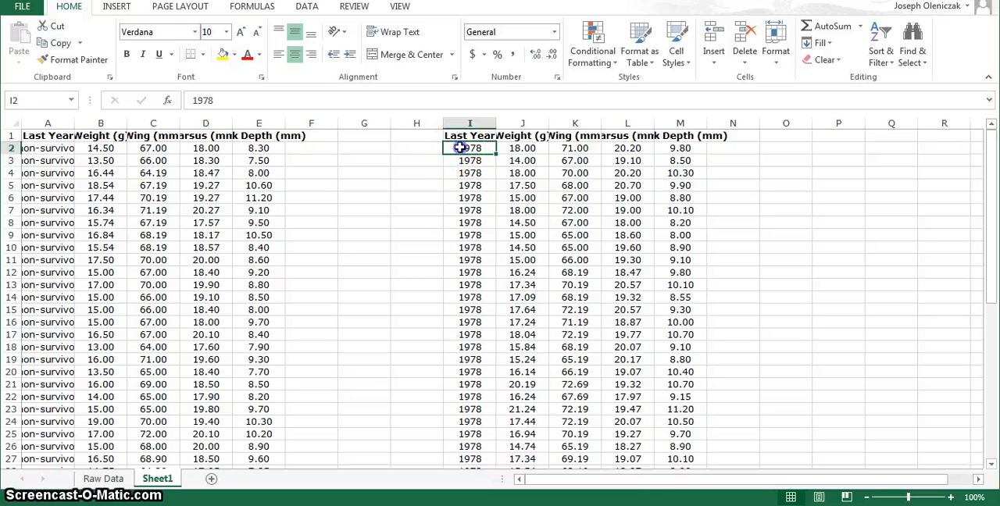
left_click_drag(458, 147, 467, 442)
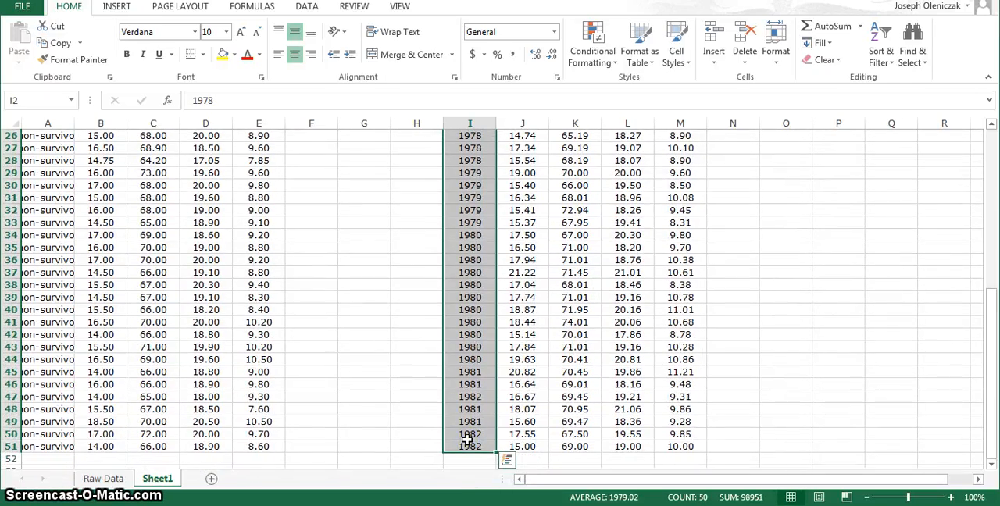
key("Delete")
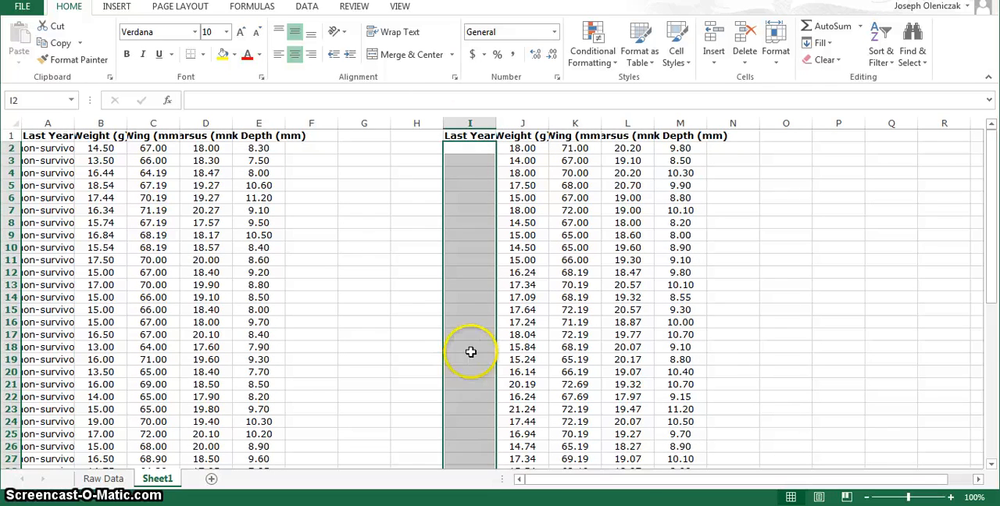
Step: Enter "survivor" in I2 and fill it down the column to row 51
left_click(461, 151)
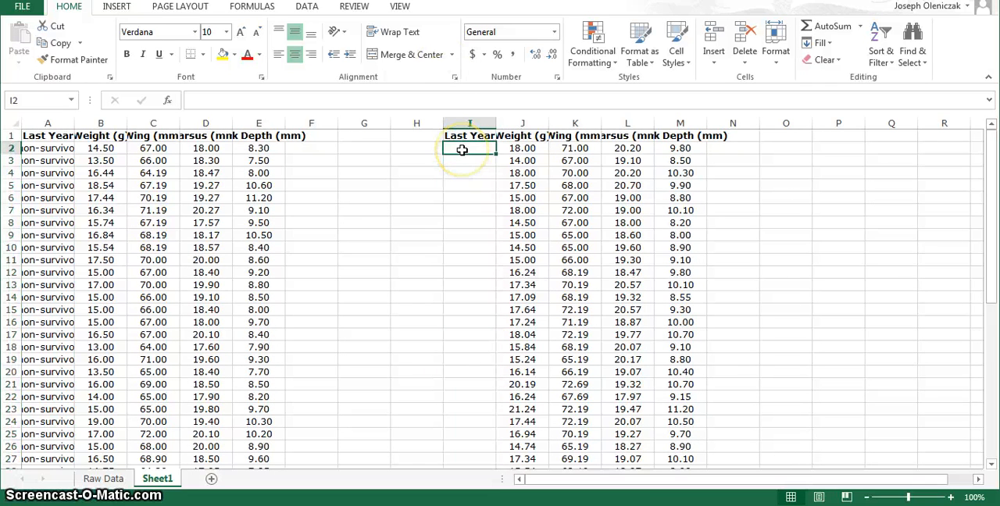
type("surviv")
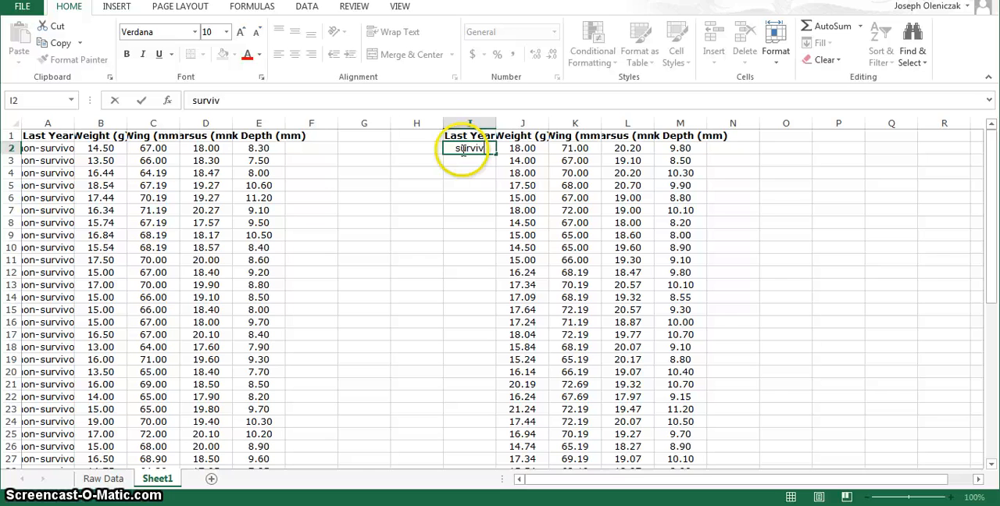
type("or")
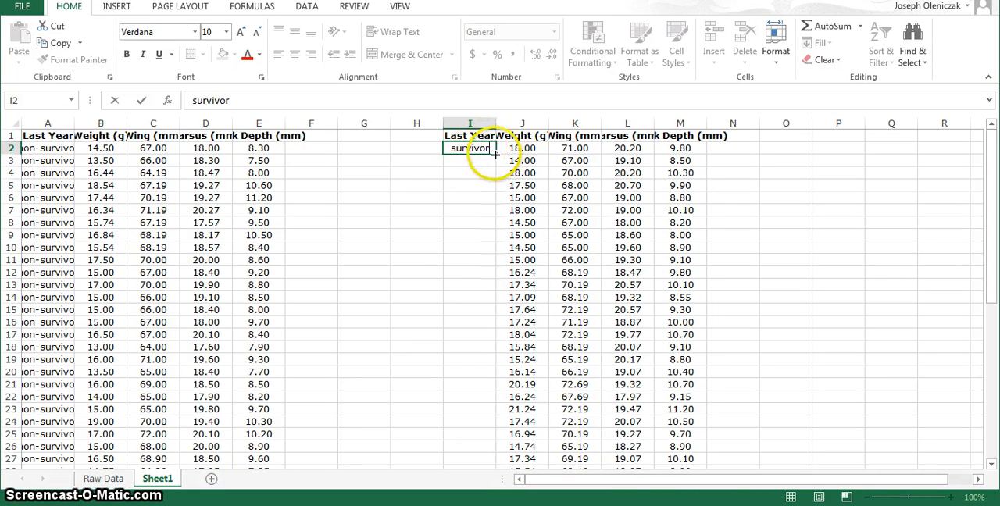
left_click_drag(495, 155, 486, 450)
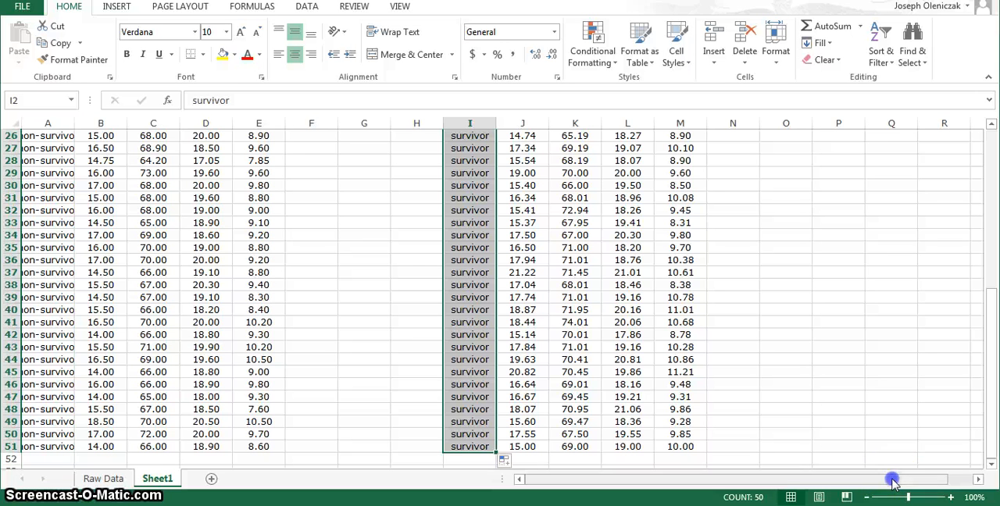
Step: Below the non-survivor data, enter the row labels "mean" in A52 and "SD" in A53
left_click_drag(892, 482, 805, 475)
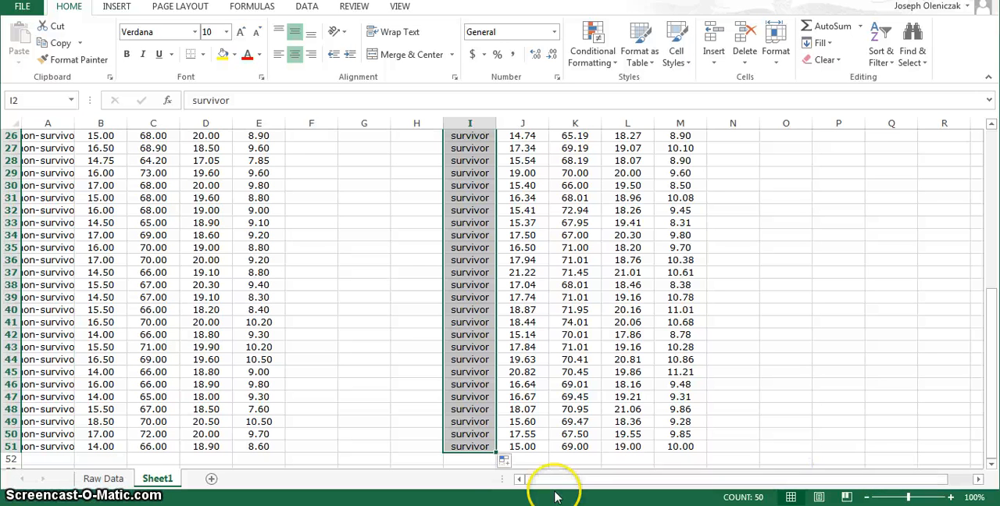
left_click(45, 460)
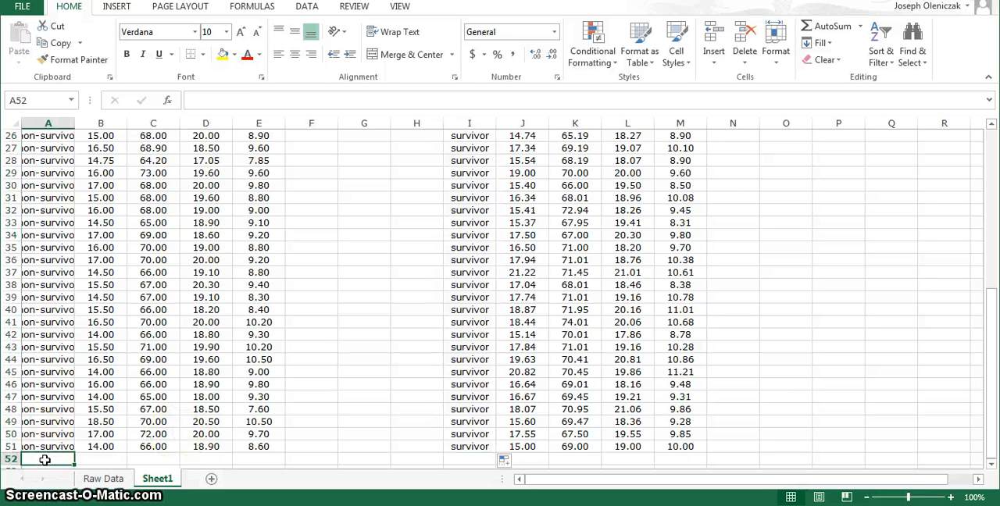
type("mea")
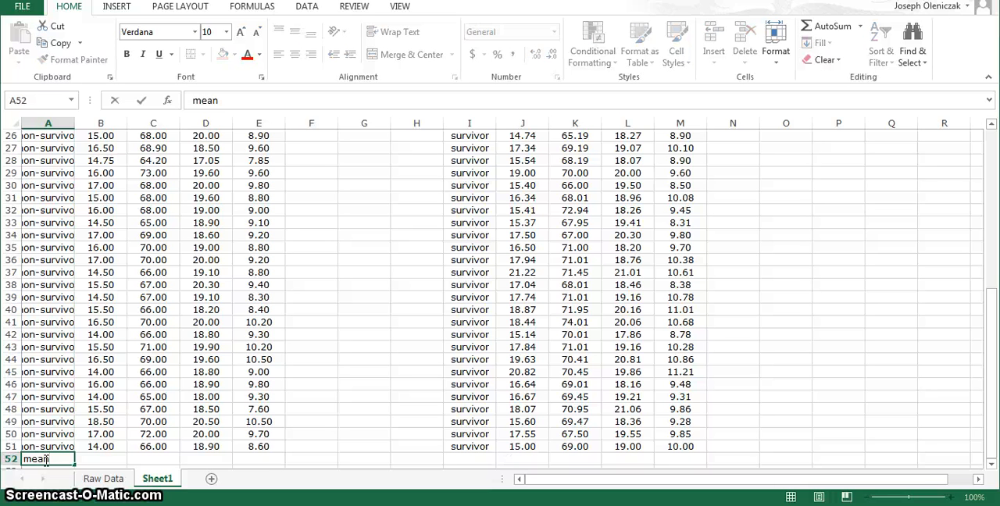
type("n")
key("Return")
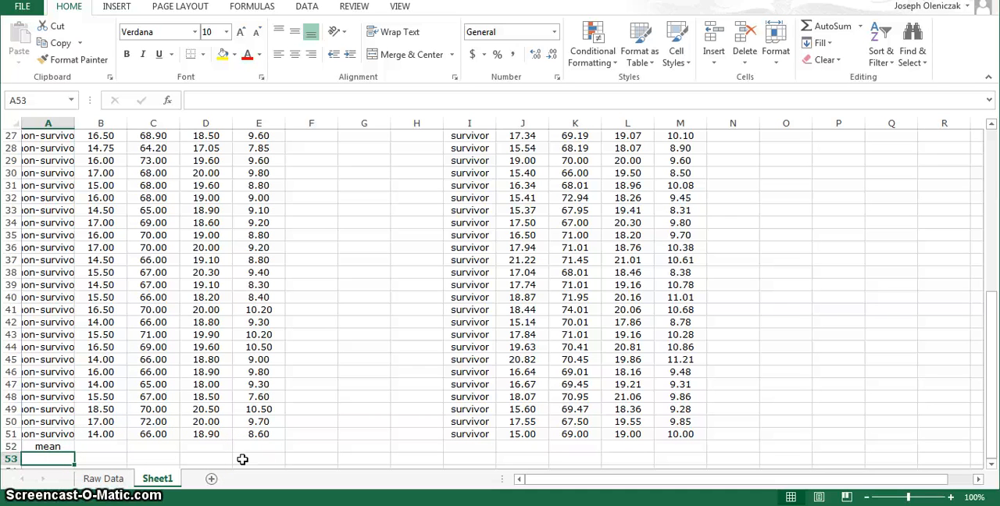
type("S")
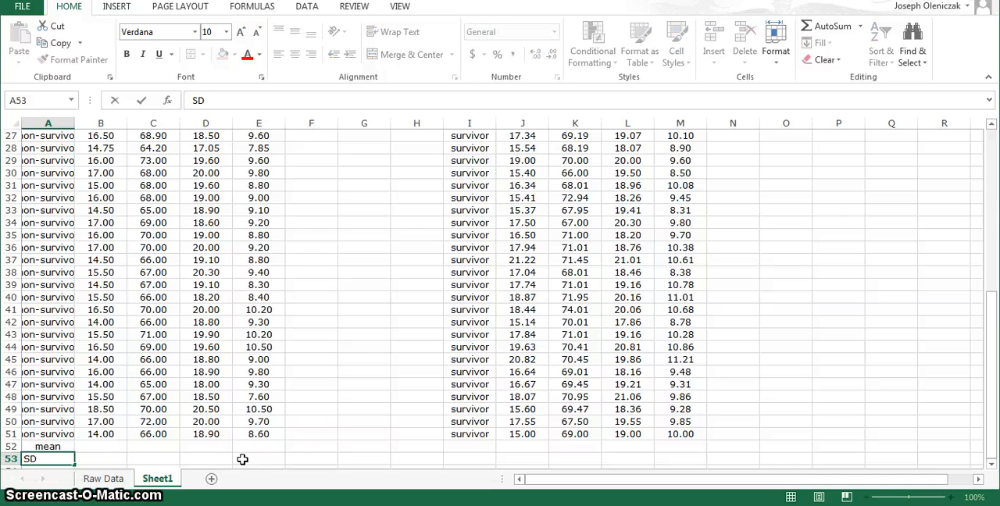
type("D")
key("Return")
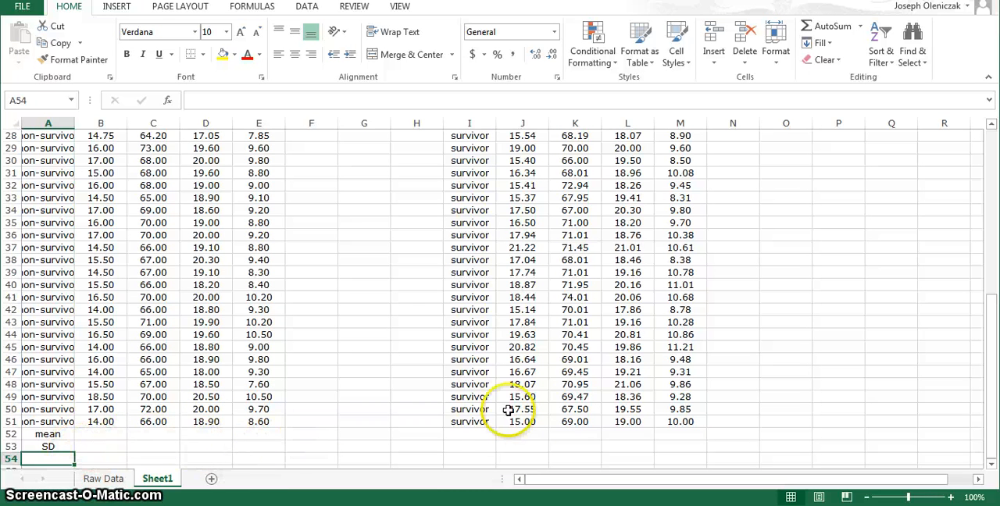
Step: Below the survivor data, enter the row labels "mean" in I52 and "SD" in I53
left_click(469, 435)
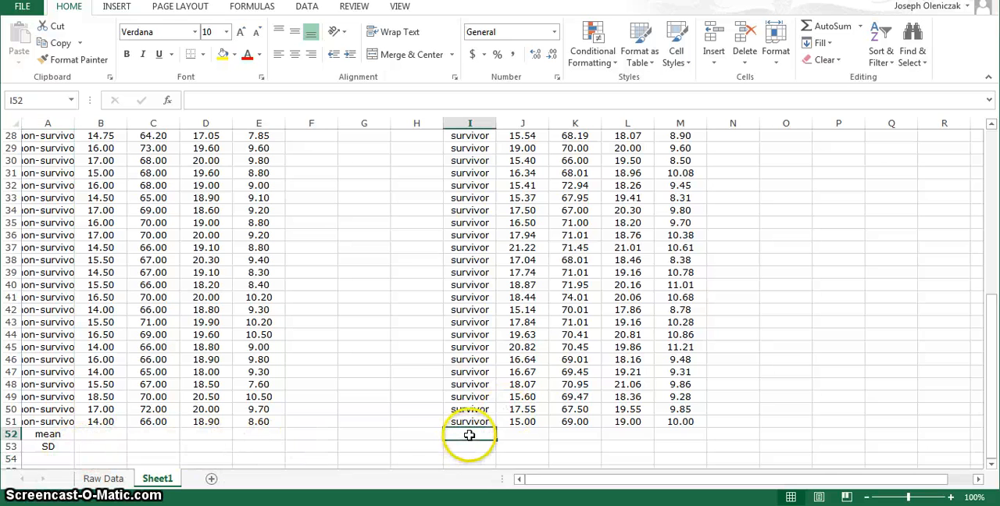
type("mean")
key("Return")
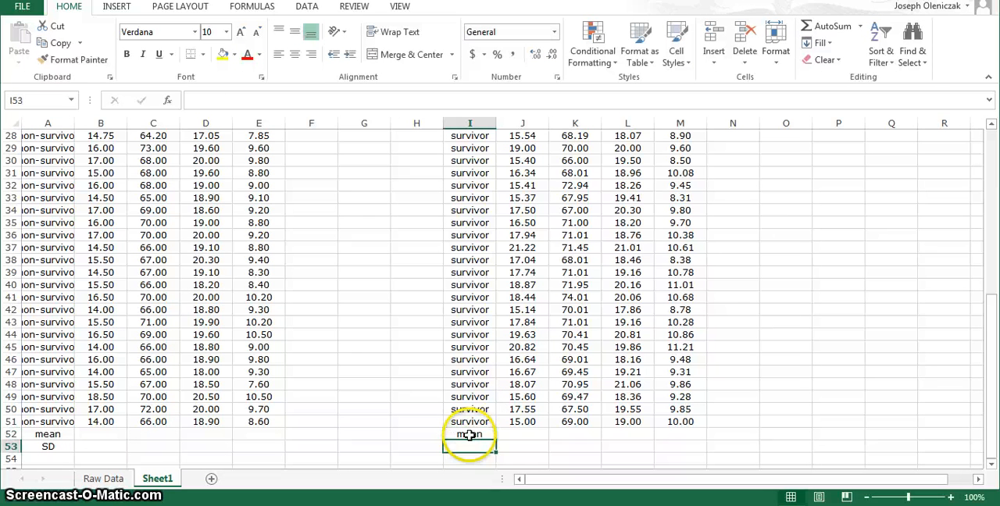
type("SD")
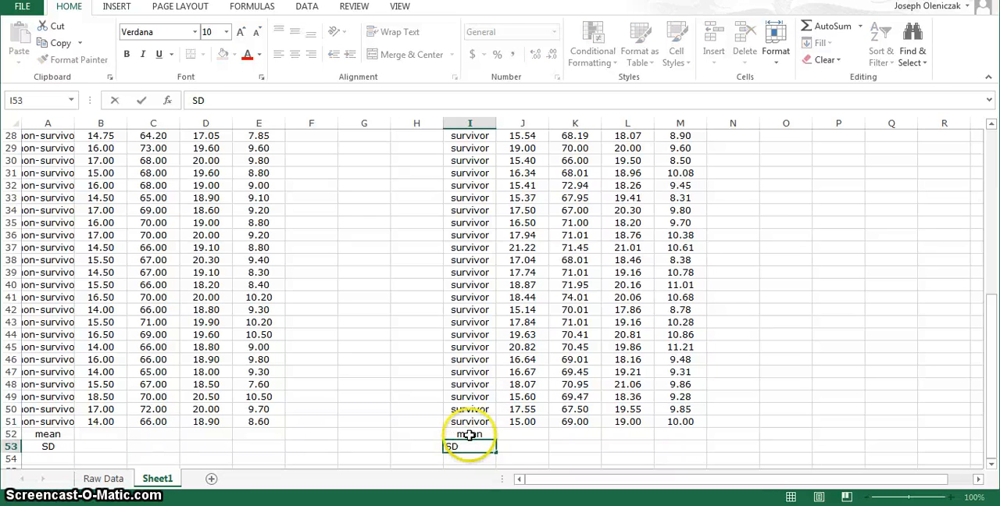
key("Return")
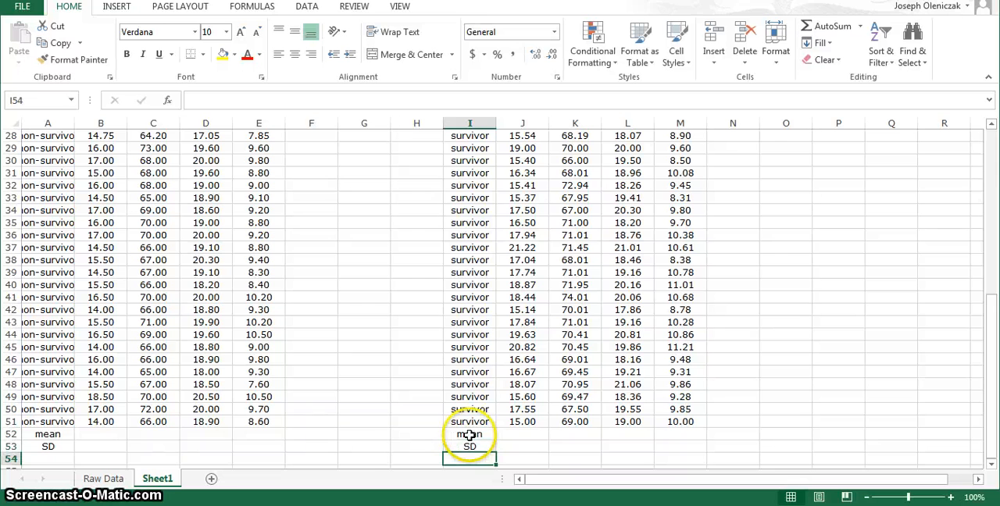
Step: Search for the "average" function and insert AVERAGE in B52, the mean cell of the non-survivor Weight column
left_click(109, 436)
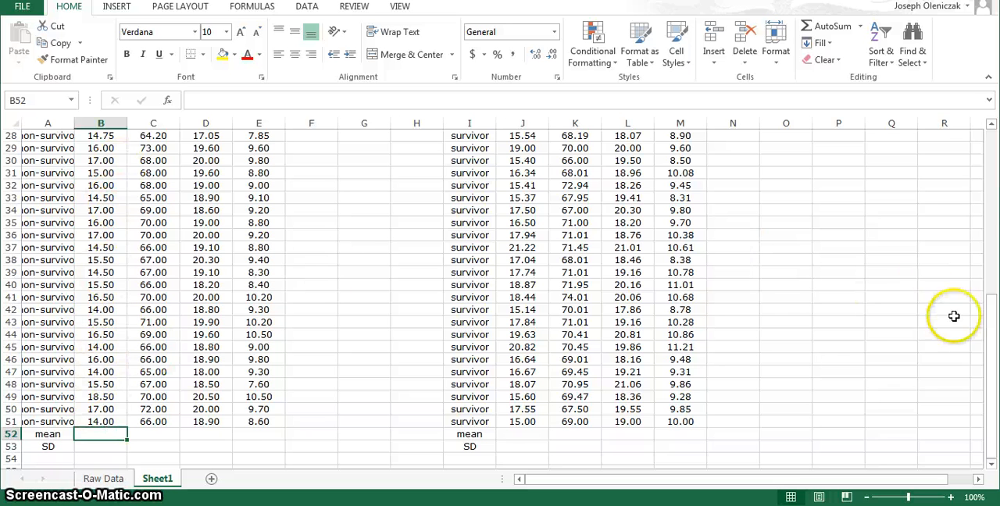
left_click_drag(989, 343, 993, 179)
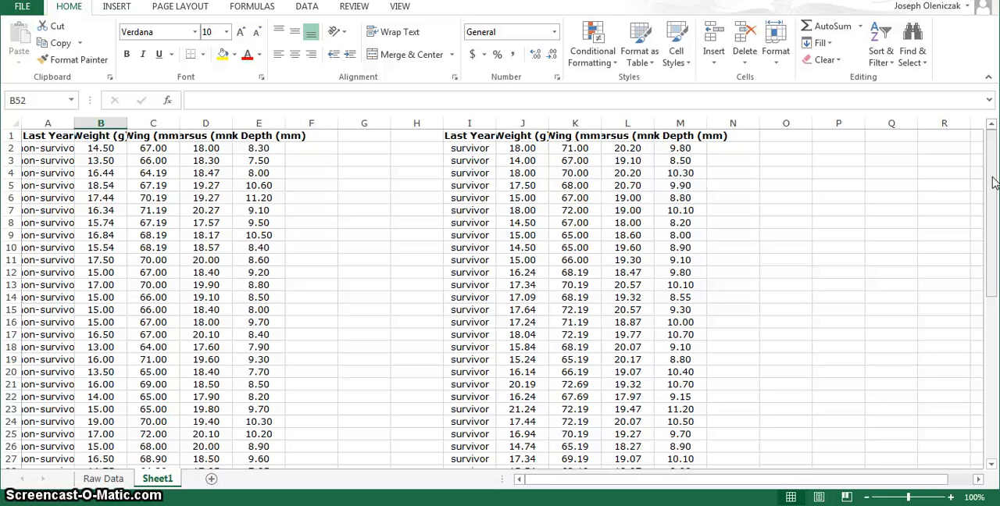
left_click_drag(994, 182, 994, 334)
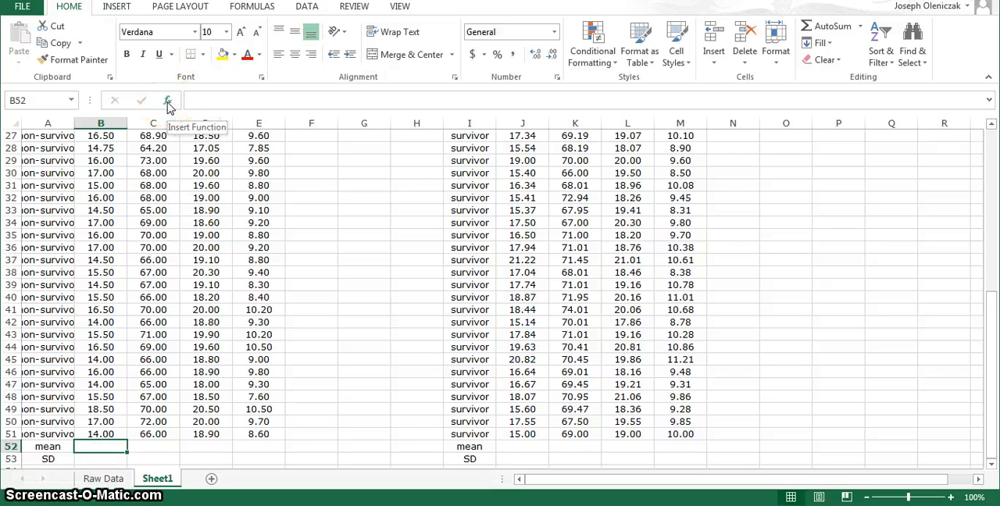
left_click(126, 8)
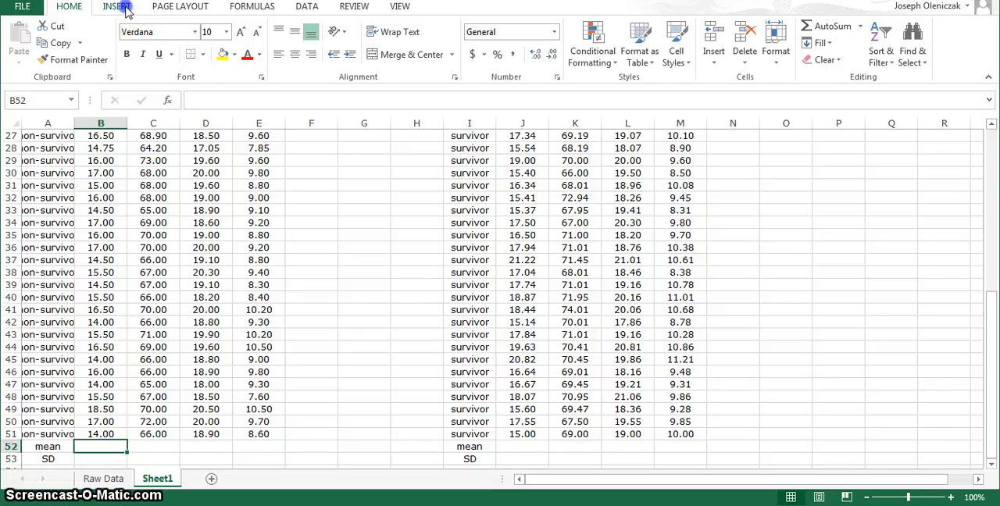
left_click(264, 14)
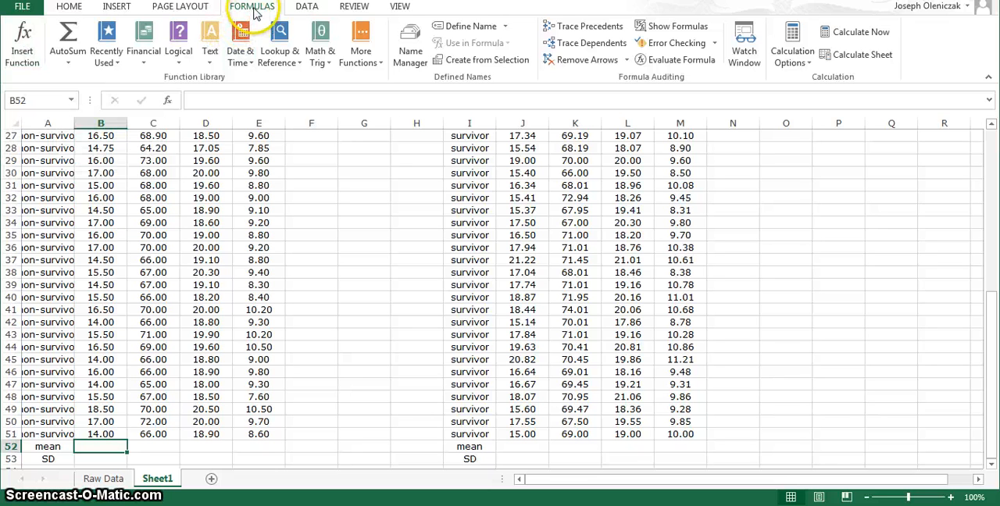
left_click(169, 102)
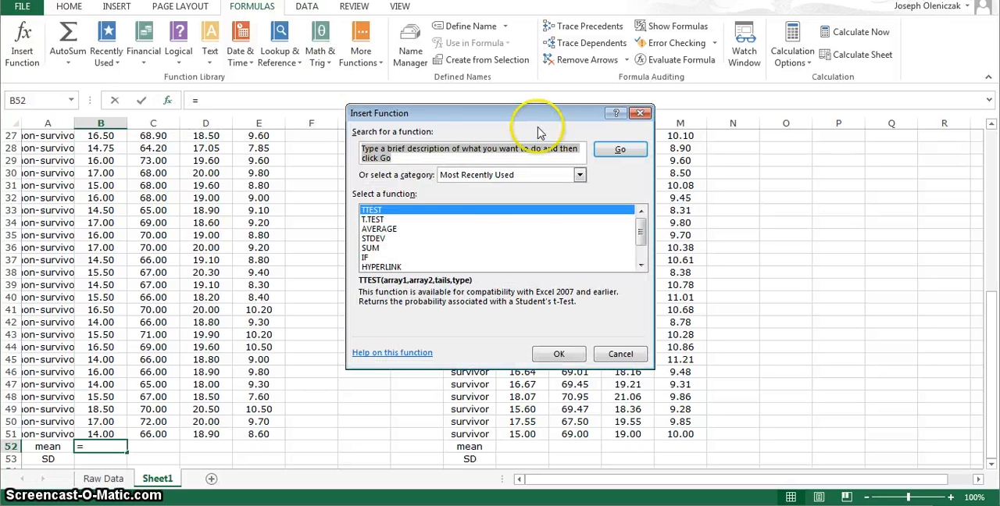
left_click(506, 159)
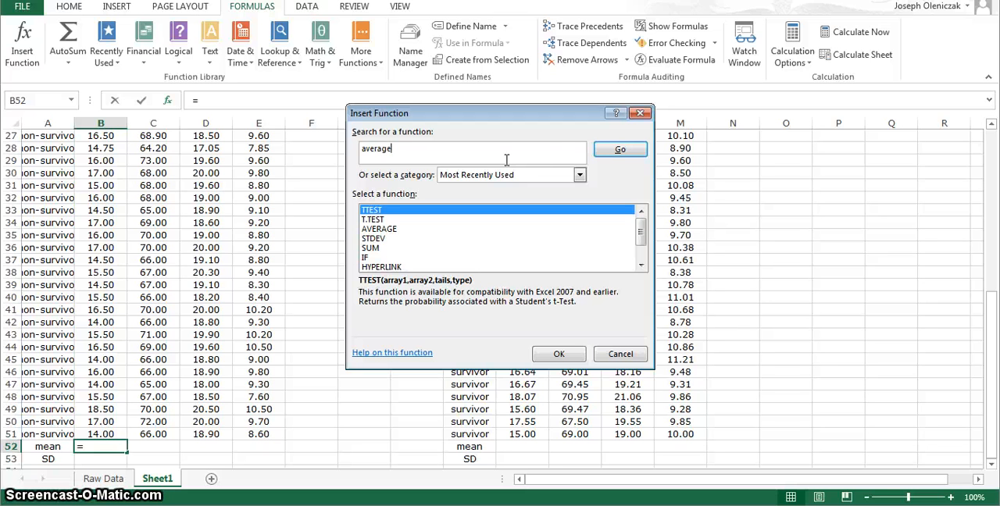
left_click(601, 157)
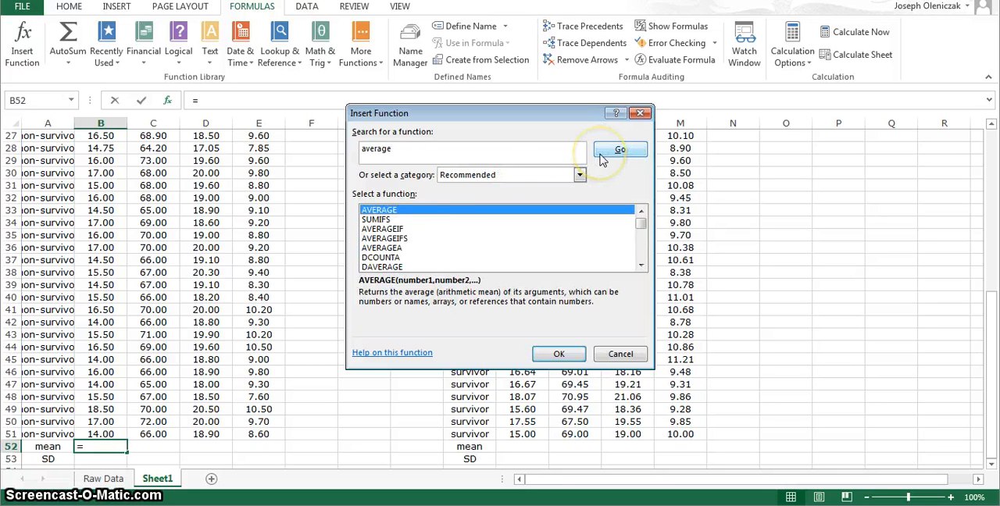
double_click(400, 211)
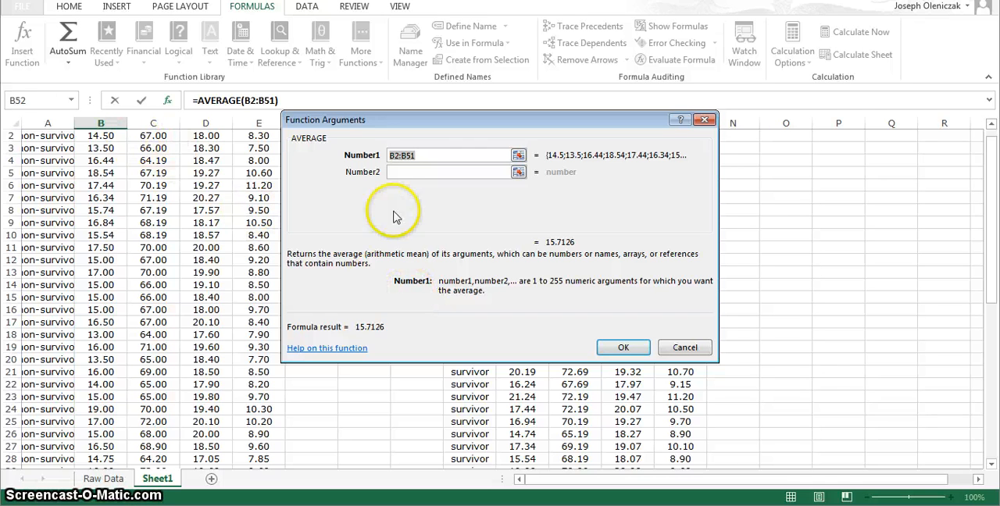
Step: Set the AVERAGE range to B2:B51 and complete the non-survivor weight mean in B52
left_click_drag(991, 167, 990, 156)
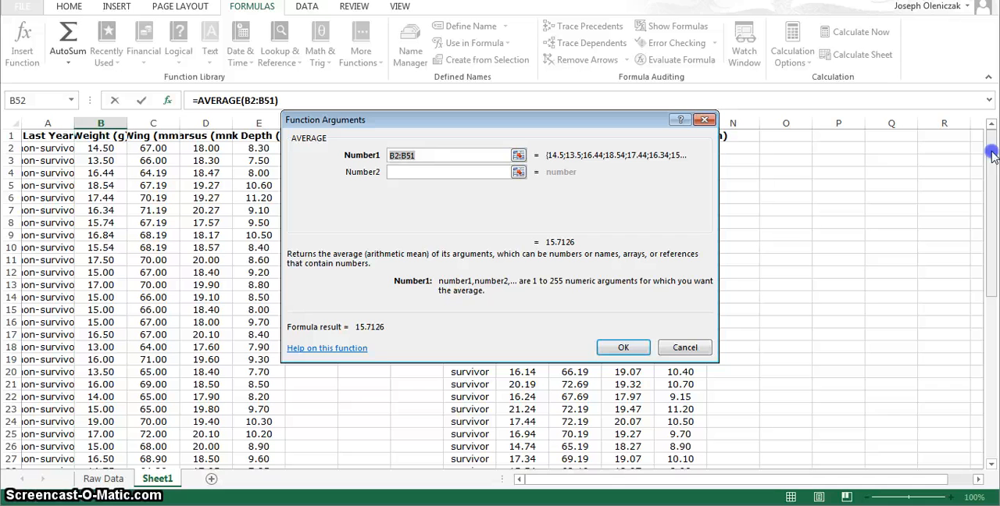
left_click(111, 147)
left_click_drag(111, 147, 103, 418)
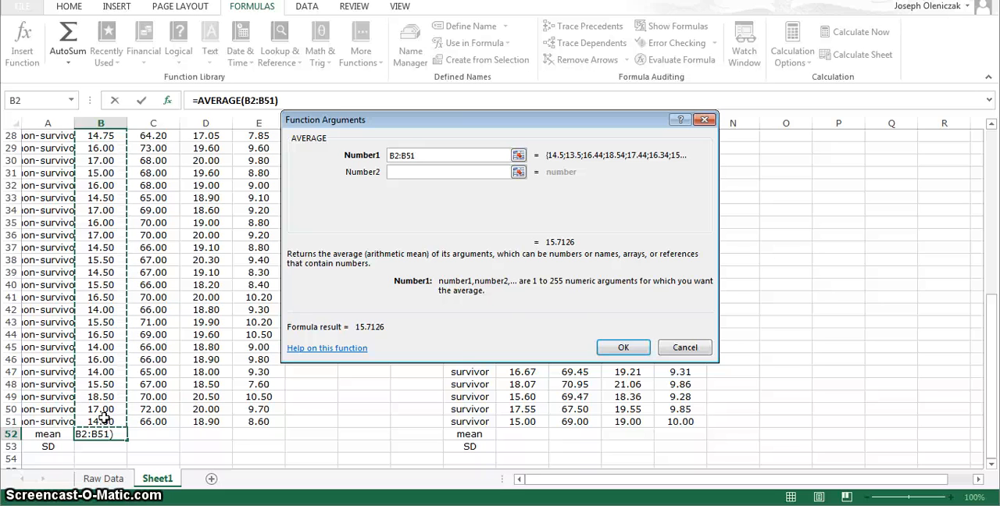
left_click(621, 349)
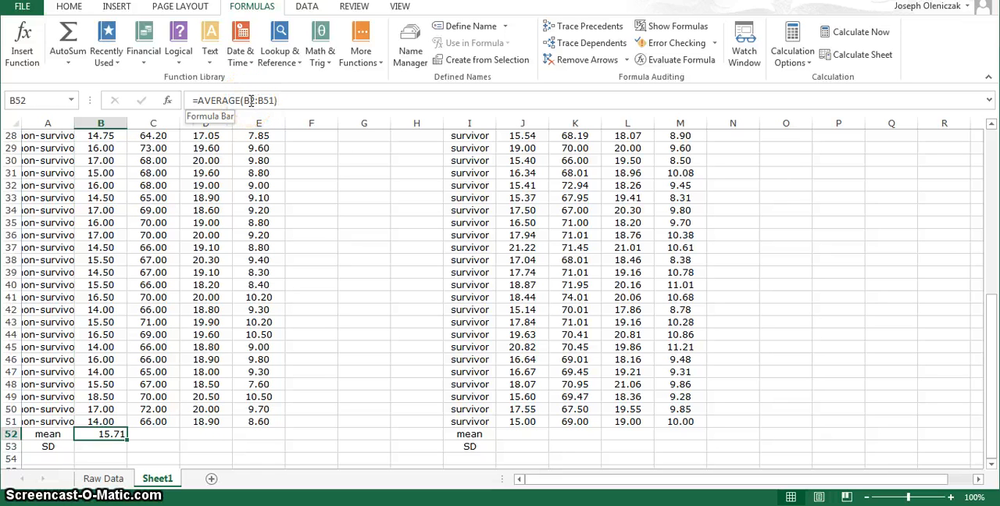
left_click(269, 100)
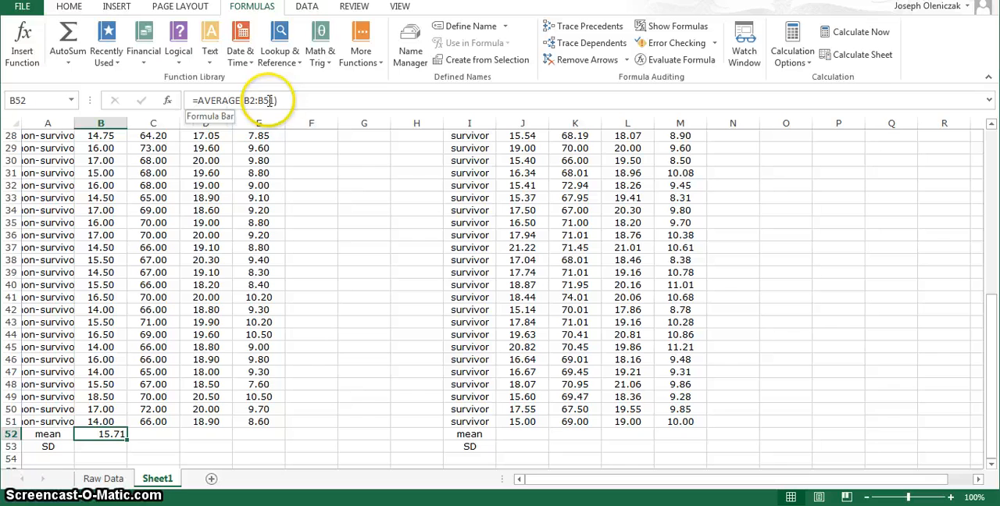
Step: Enter the formula =AVERAGE(C2:C51) in C52 for the non-survivors' mean wing length
left_click(155, 433)
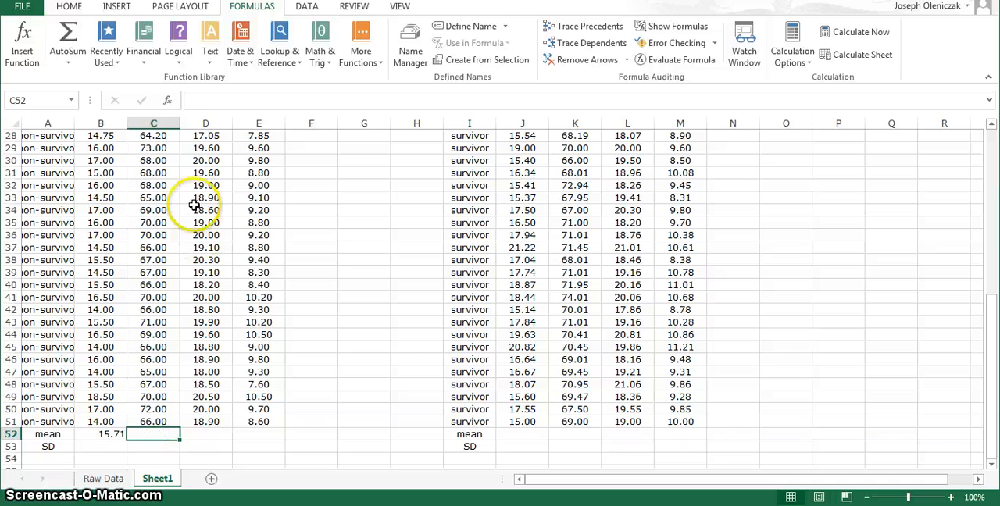
left_click(196, 100)
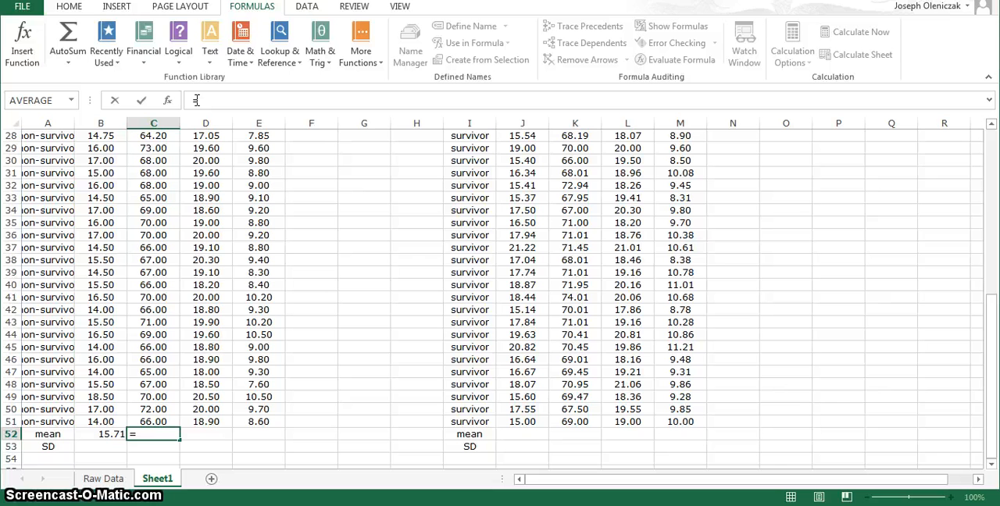
type("A")
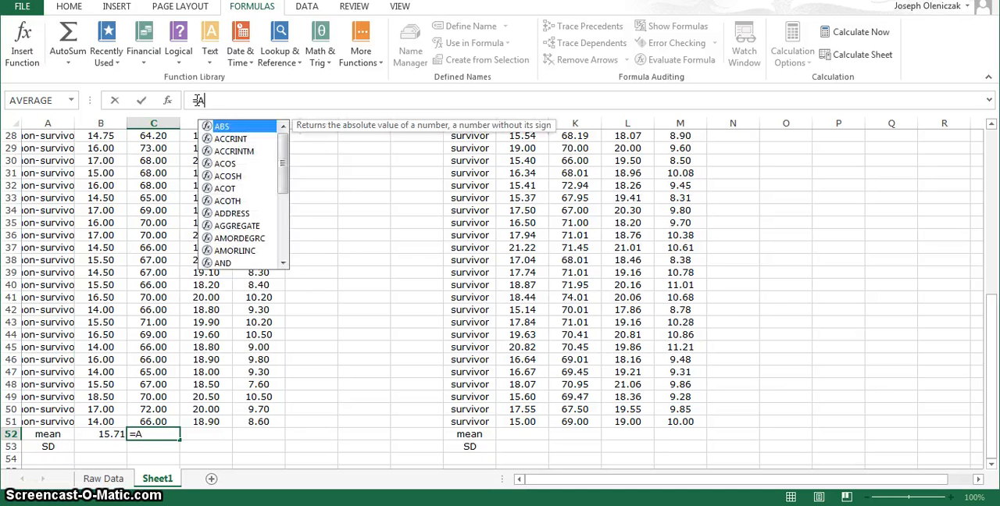
type("VERAGE")
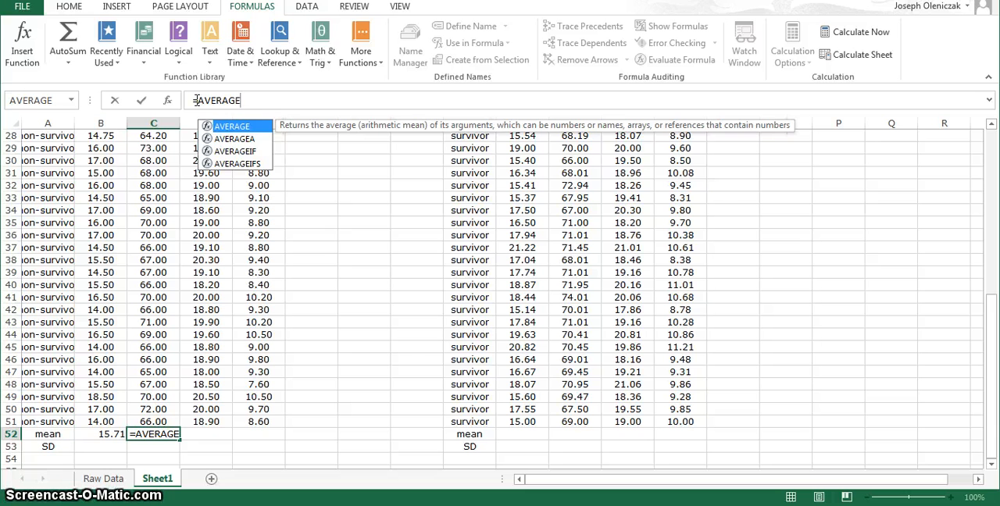
type("(")
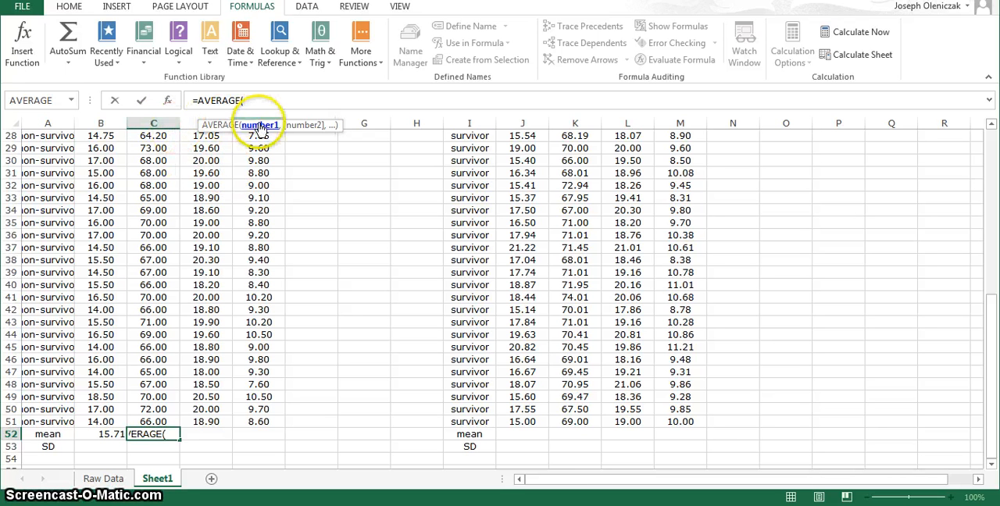
type("C")
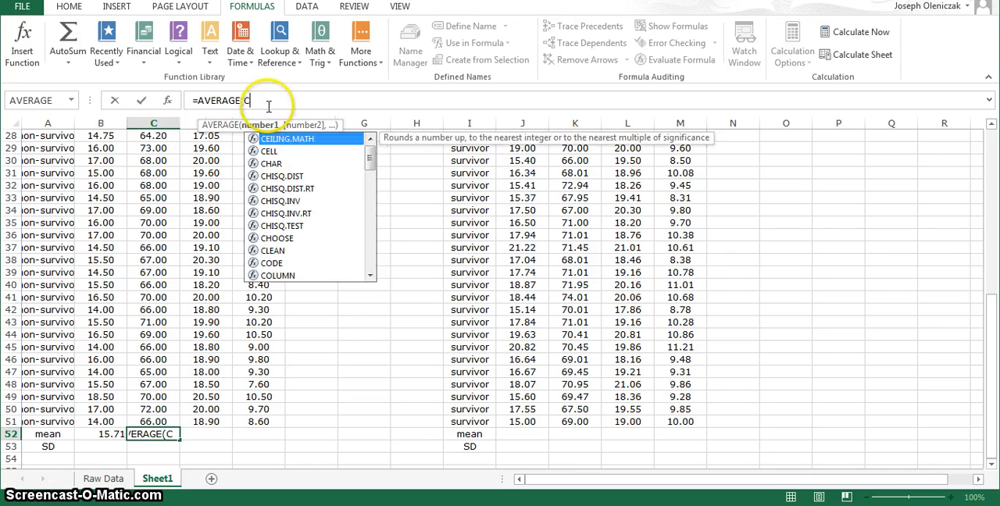
type("2")
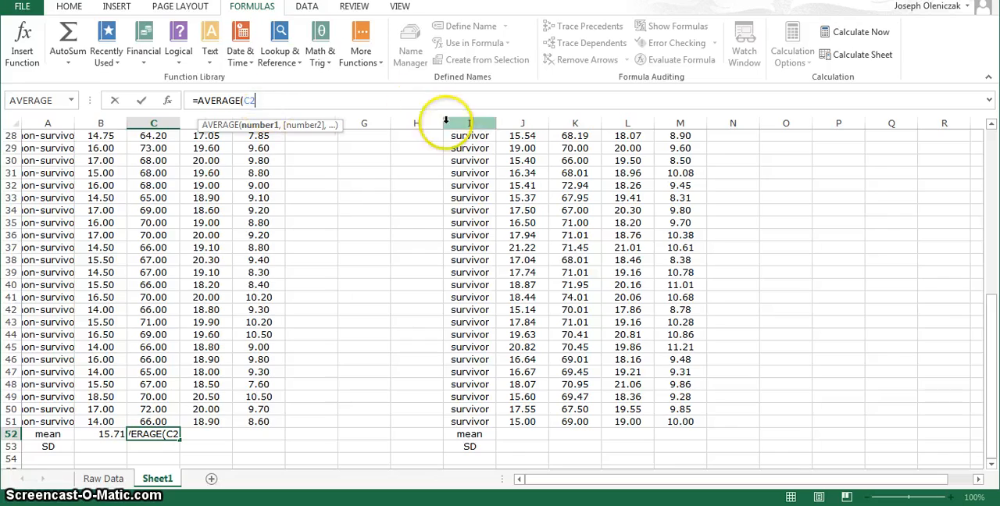
mouse_move(989, 344)
left_mouse_down()
mouse_move(992, 159)
mouse_move(995, 346)
left_mouse_up()
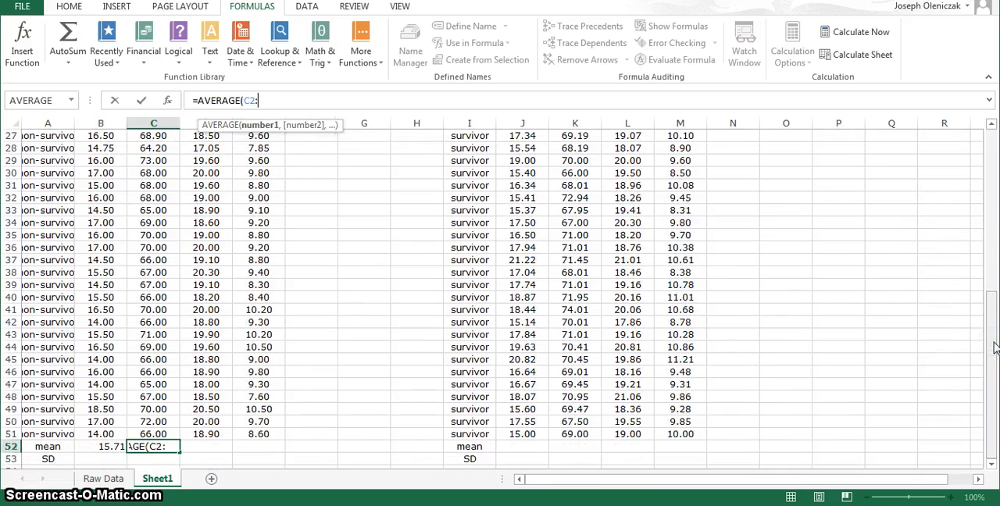
type("C51")
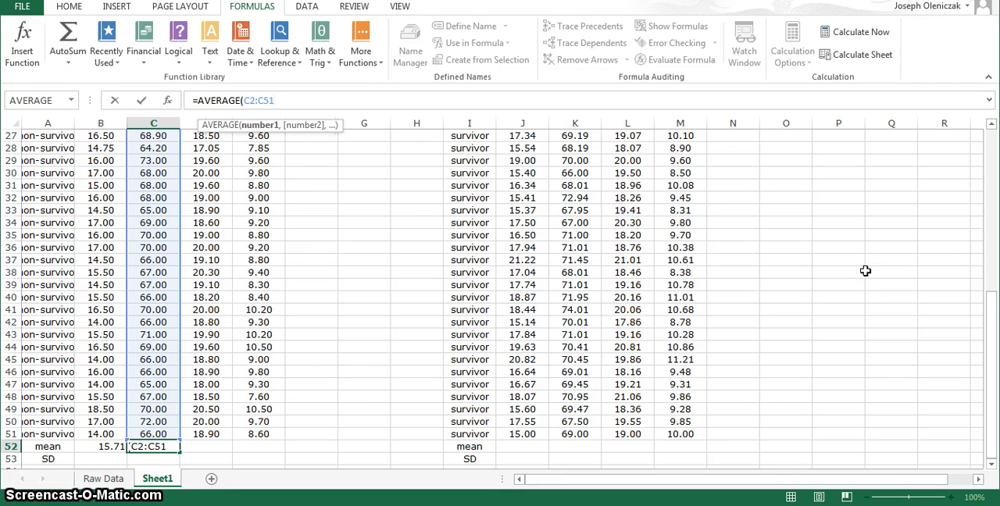
key("Return")
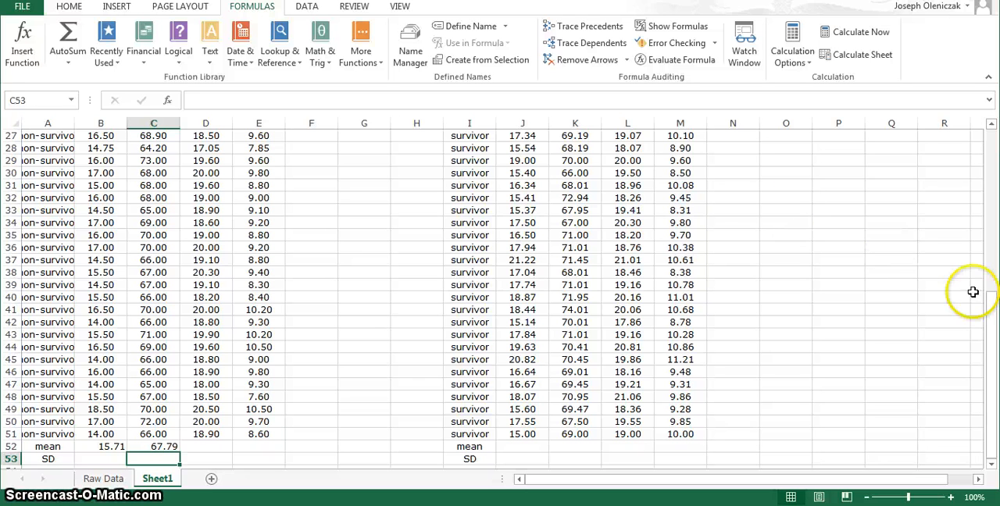
Step: Insert the AVERAGE function in D52 over D2:D51 for the non-survivors' mean tarsus length
left_click_drag(990, 311, 993, 125)
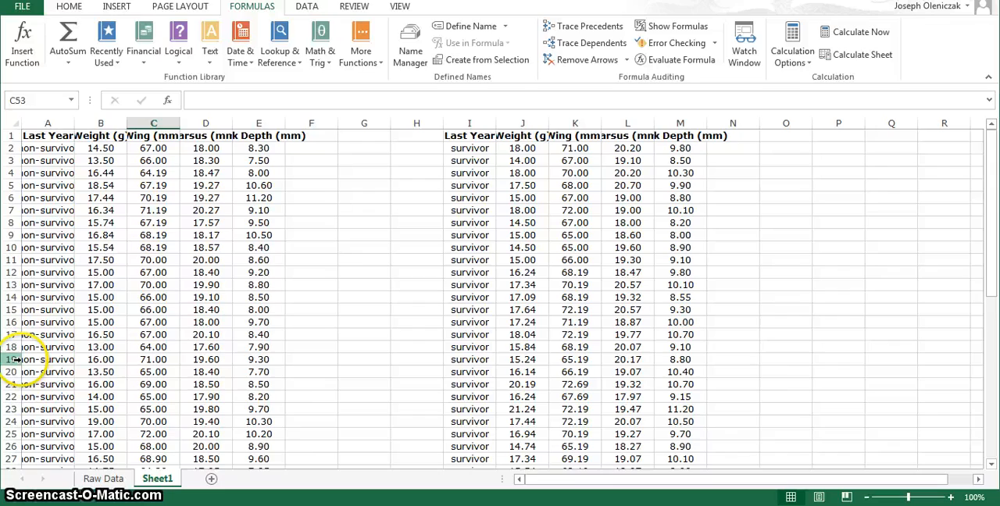
left_click_drag(993, 227, 994, 435)
left_click(205, 446)
left_click(167, 100)
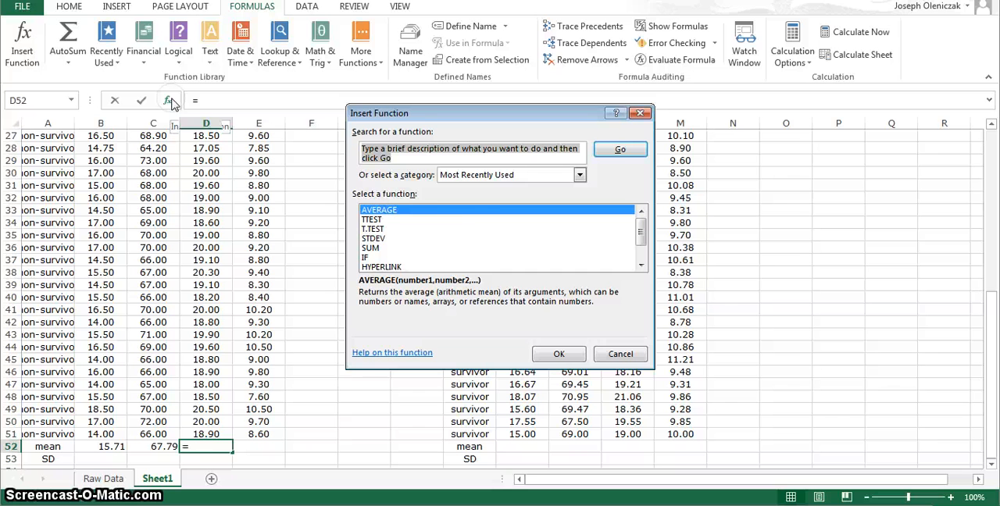
double_click(460, 211)
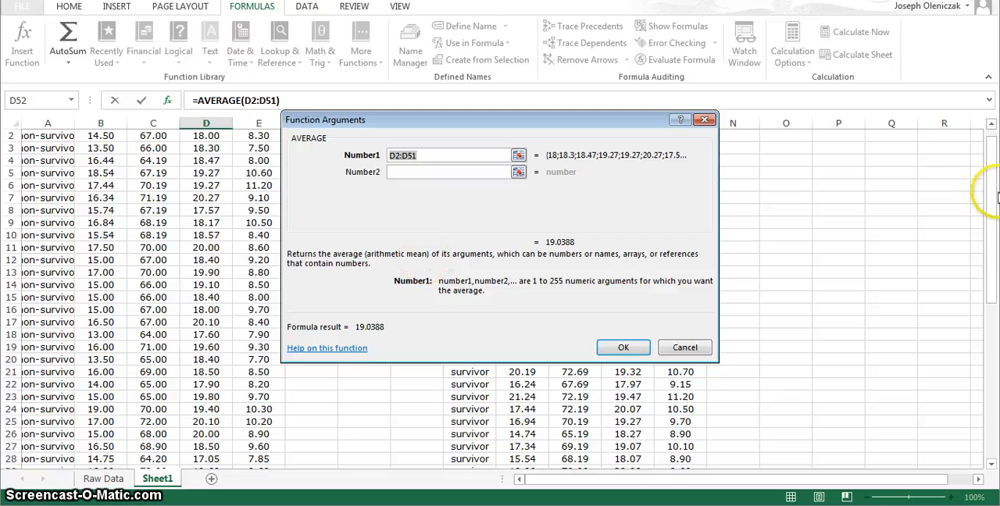
left_click_drag(994, 194, 994, 185)
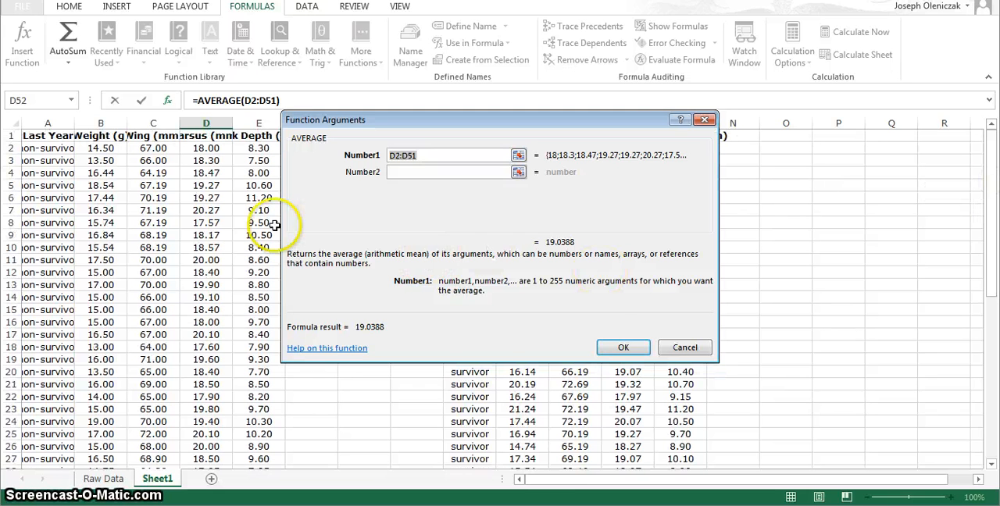
left_click_drag(212, 147, 205, 420)
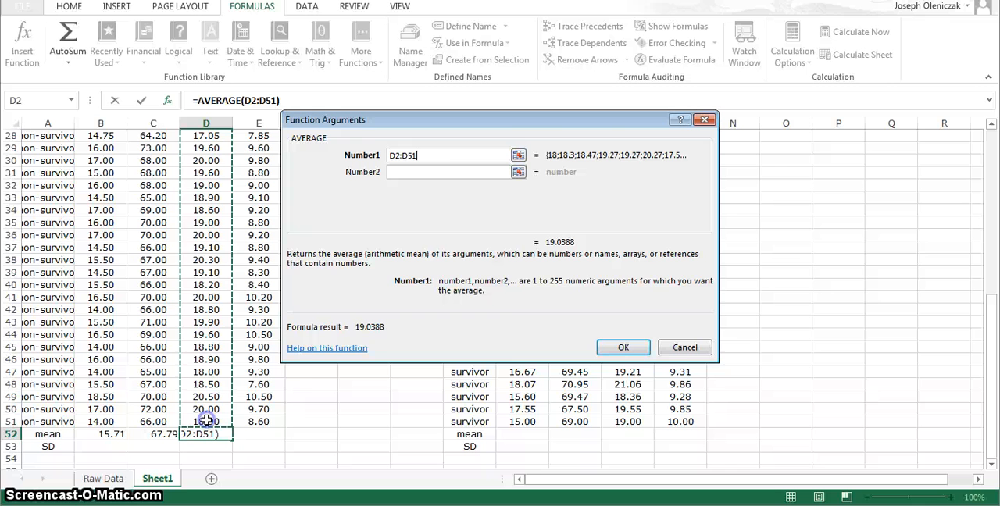
left_click(622, 346)
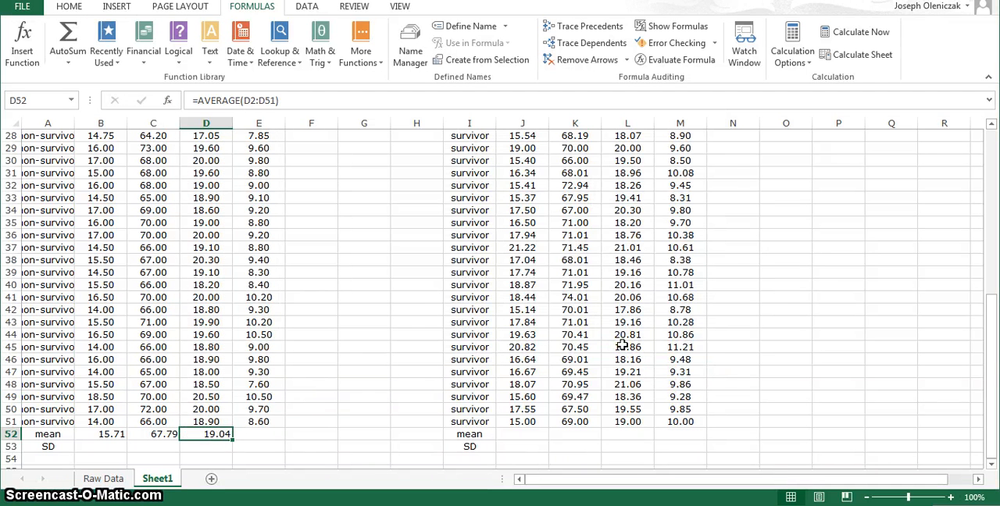
Step: Insert the AVERAGE function in E52 over E2:E51 for the non-survivors' mean depth
left_click(276, 434)
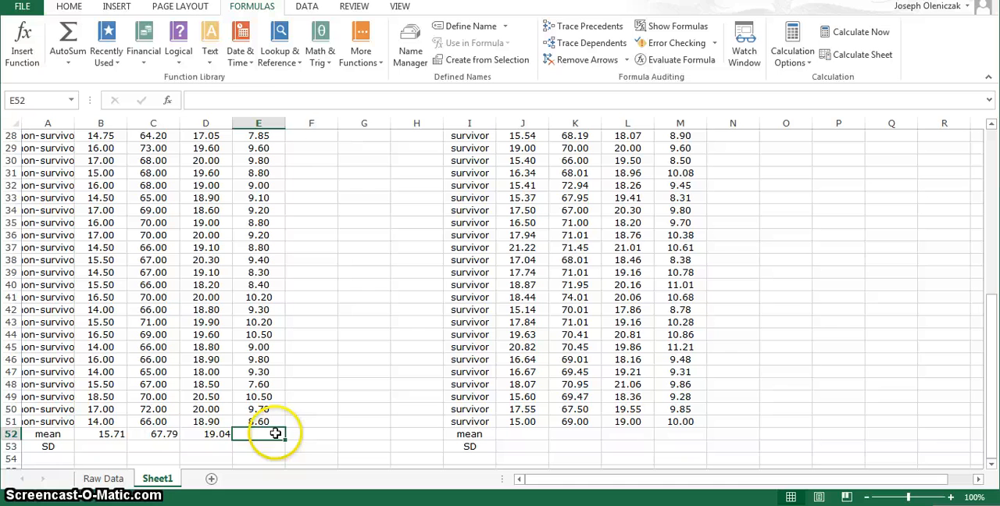
left_click(166, 100)
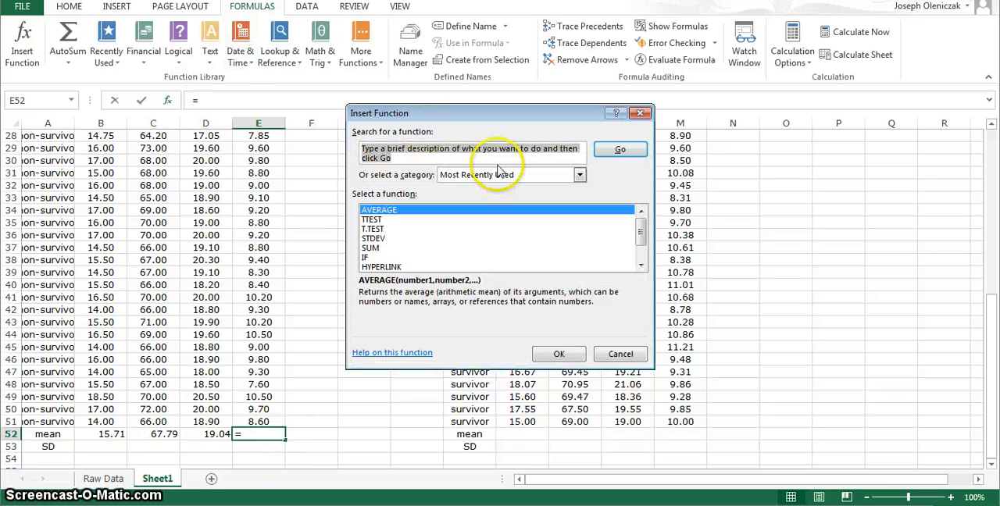
left_click(557, 356)
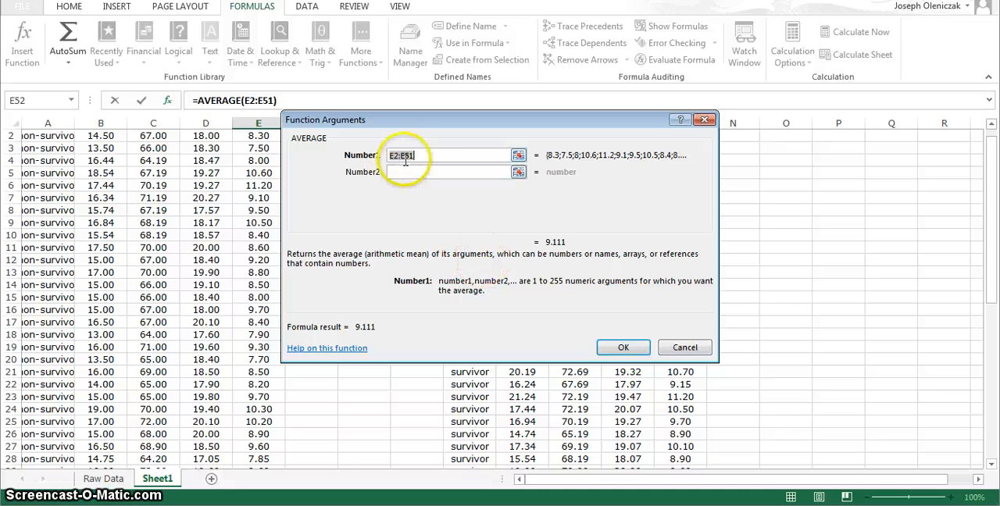
left_click(623, 348)
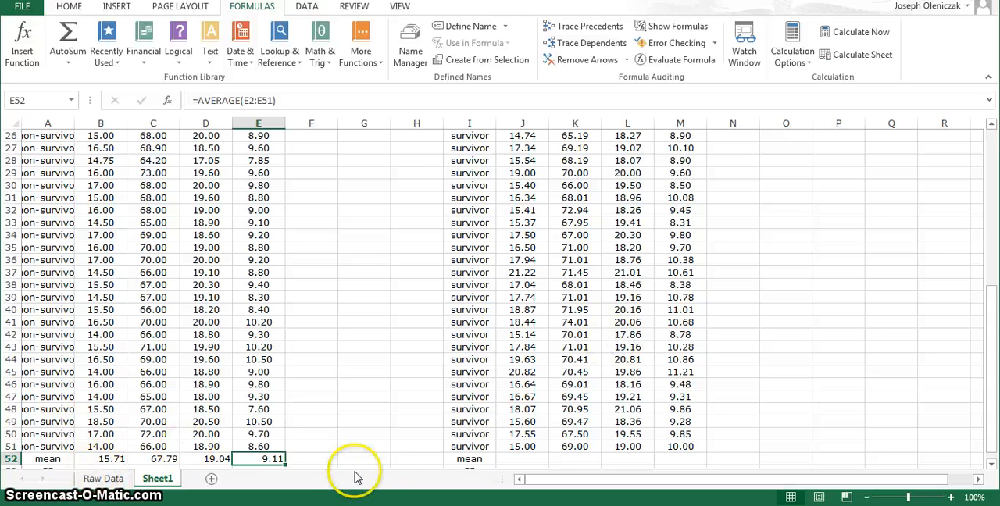
Step: Insert the AVERAGE function in J52 over J2:J51 for the survivors' mean weight
left_click(519, 459)
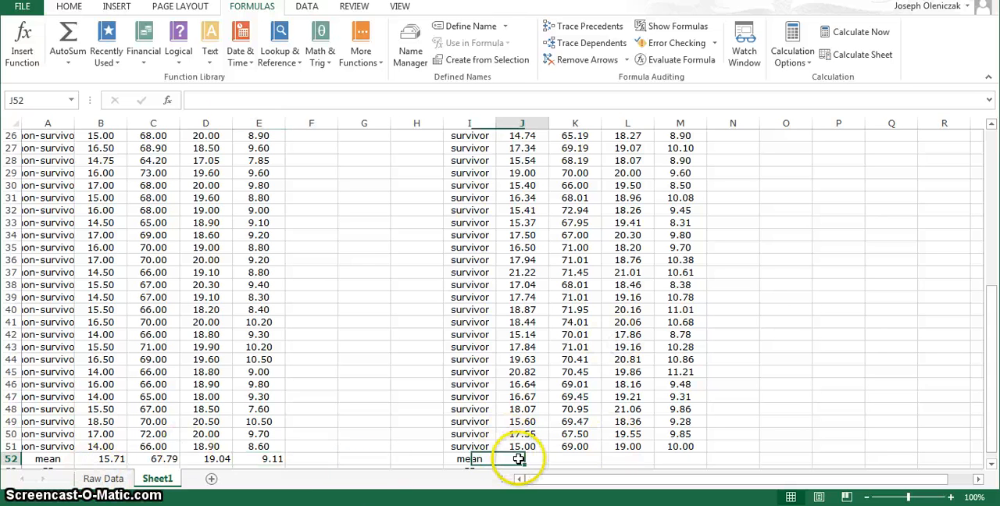
left_click(166, 100)
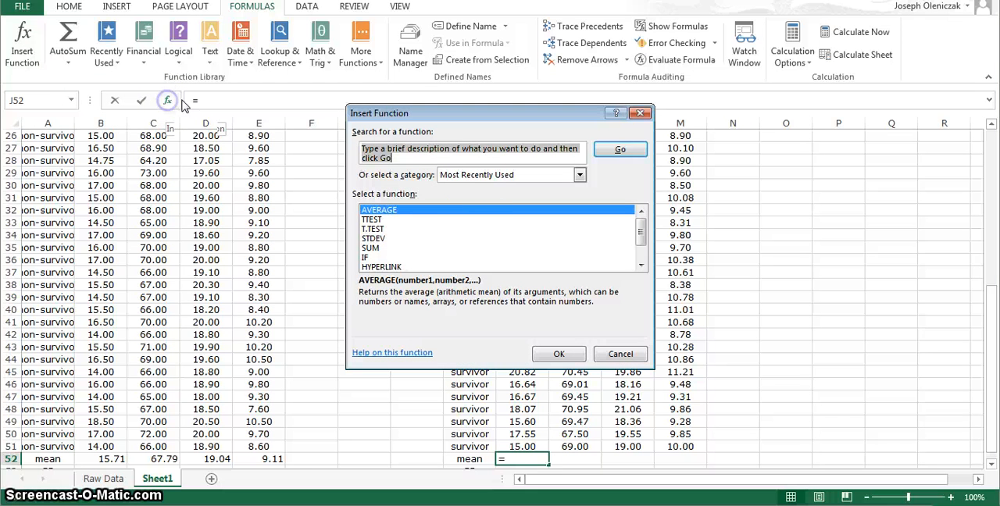
left_click(486, 209)
left_click(558, 355)
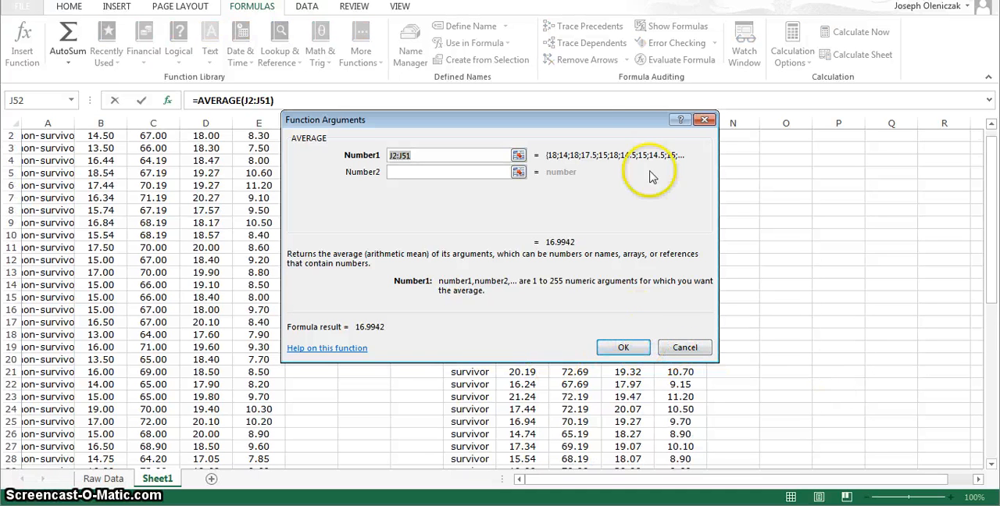
left_click_drag(641, 123, 997, 220)
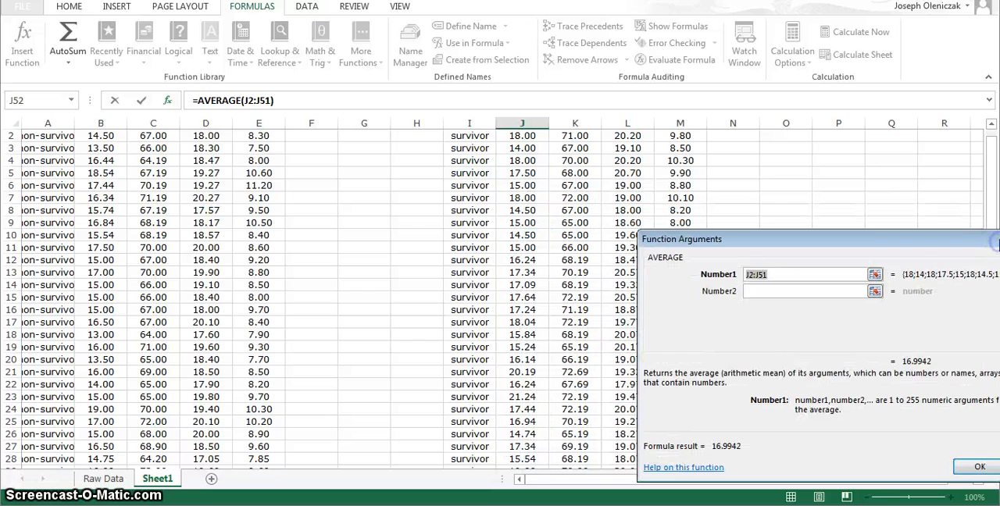
left_click(991, 125)
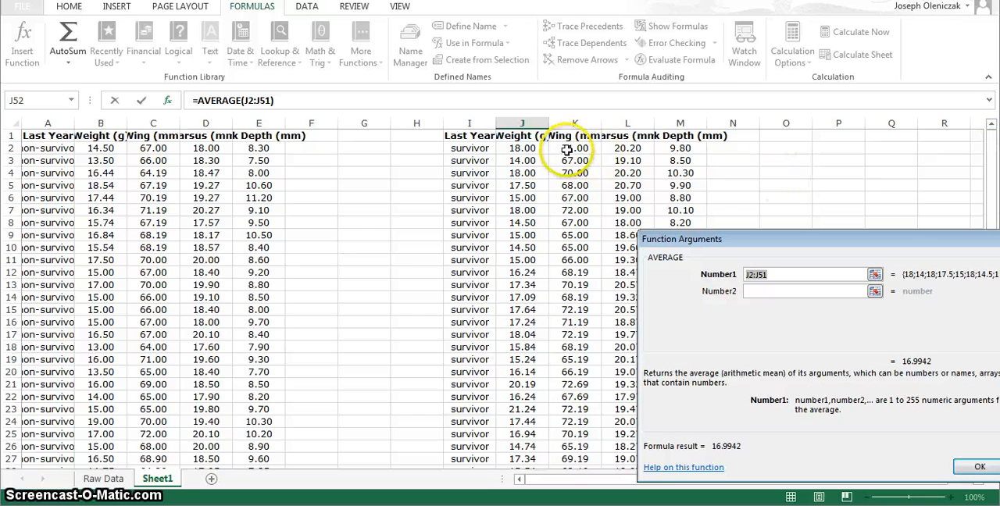
left_click_drag(523, 148, 513, 417)
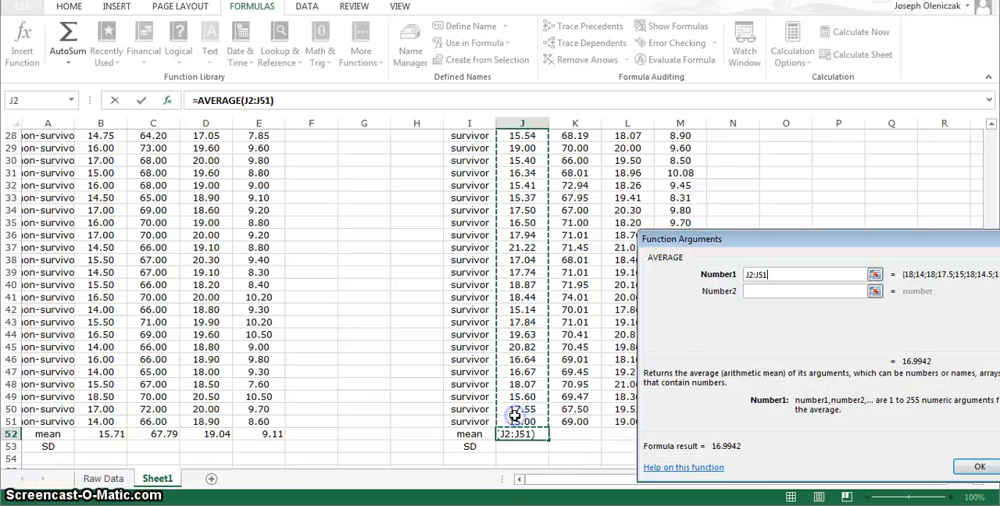
left_click(977, 466)
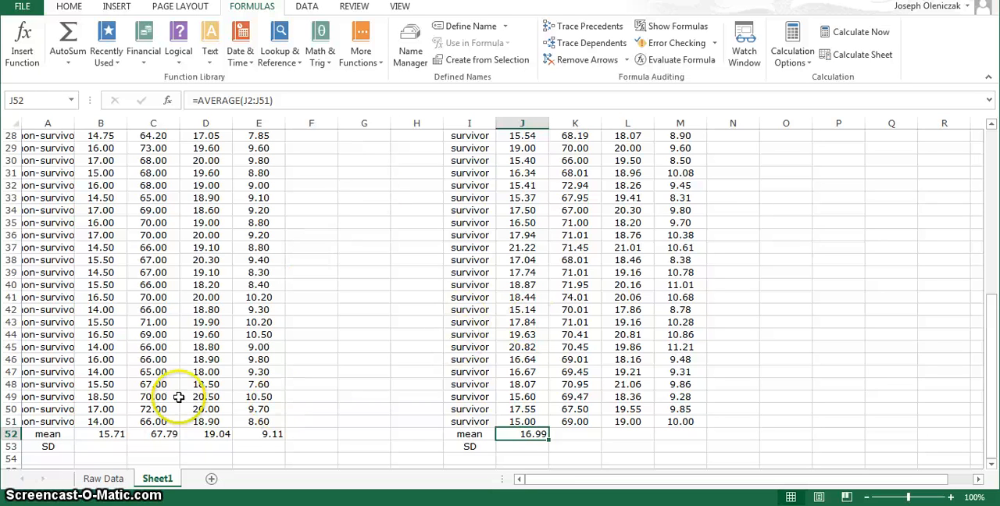
Step: Search for the "stdev" function and insert STDEV in B53, the SD cell of the non-survivor Weight column
left_click(106, 446)
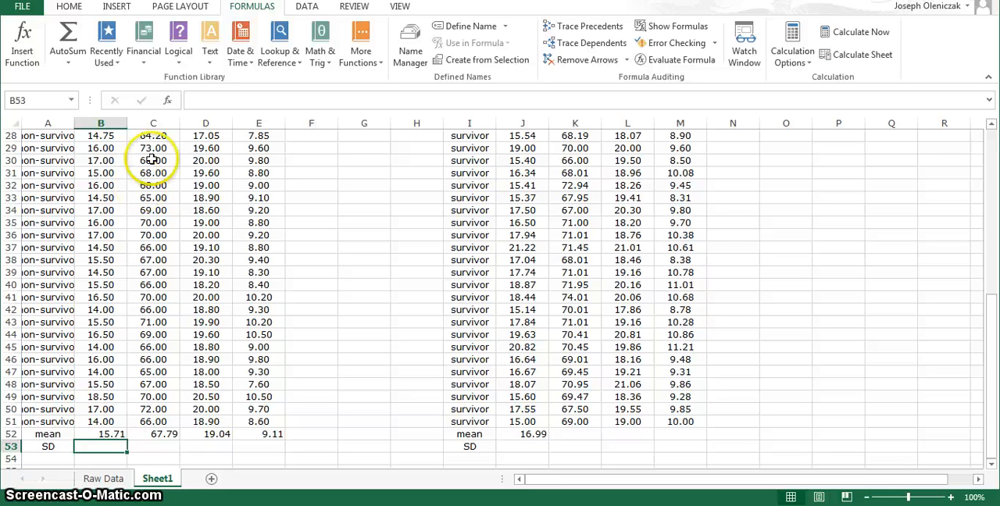
left_click(169, 103)
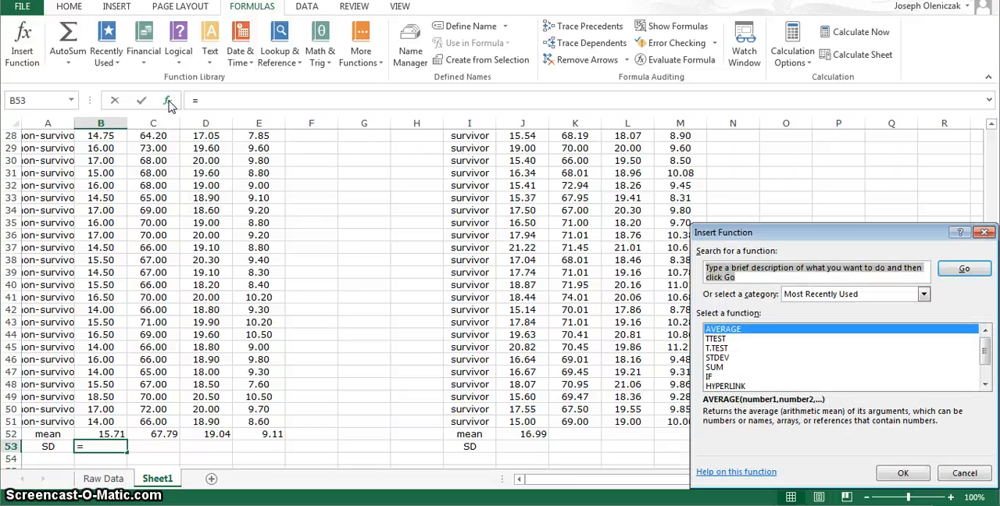
left_click(753, 267)
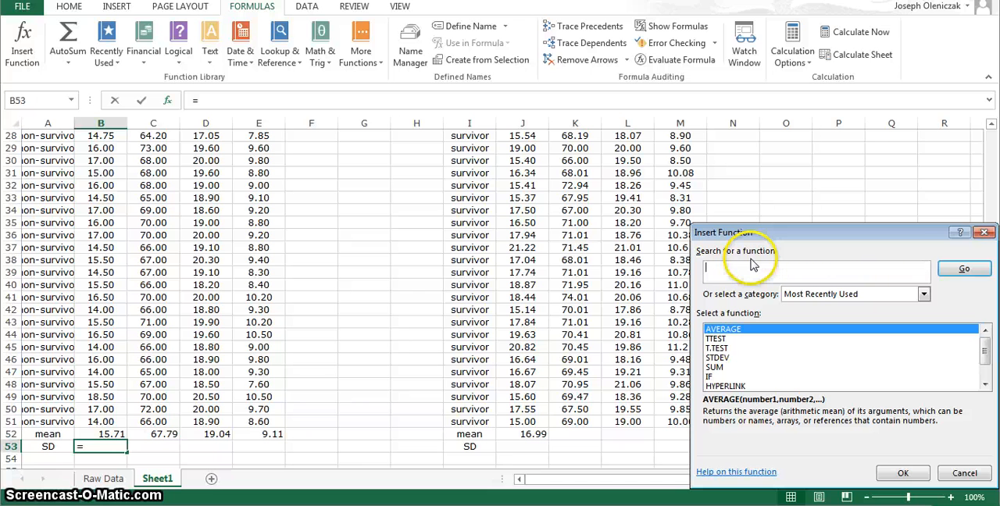
type("stdev")
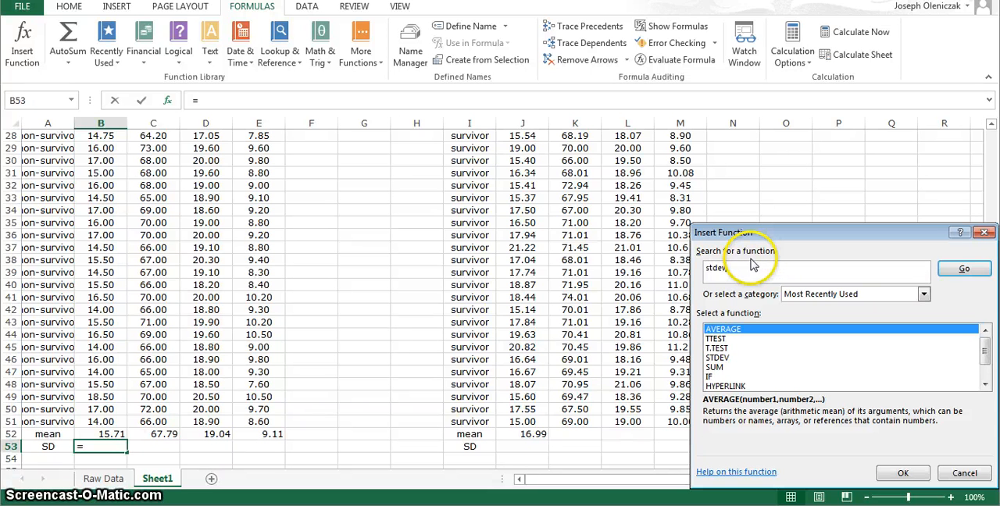
left_click(955, 274)
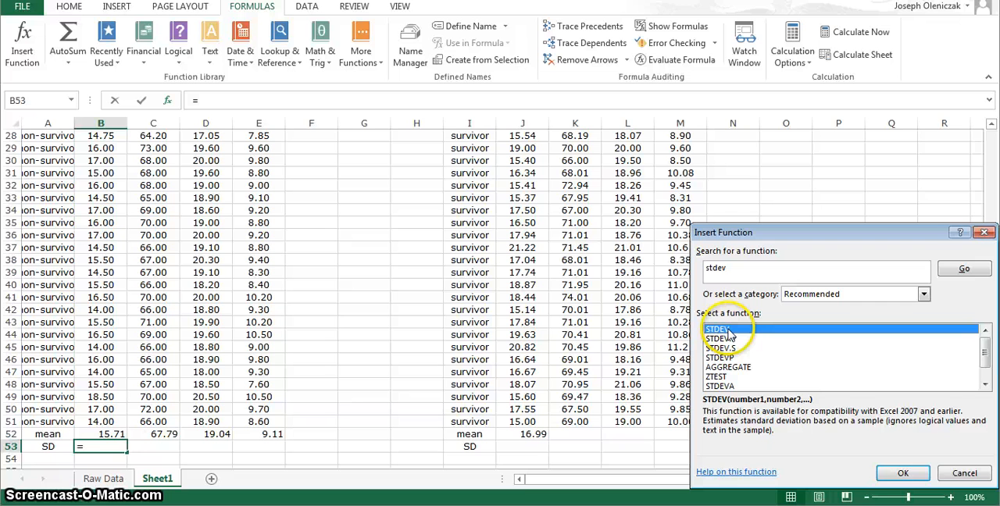
left_click(900, 474)
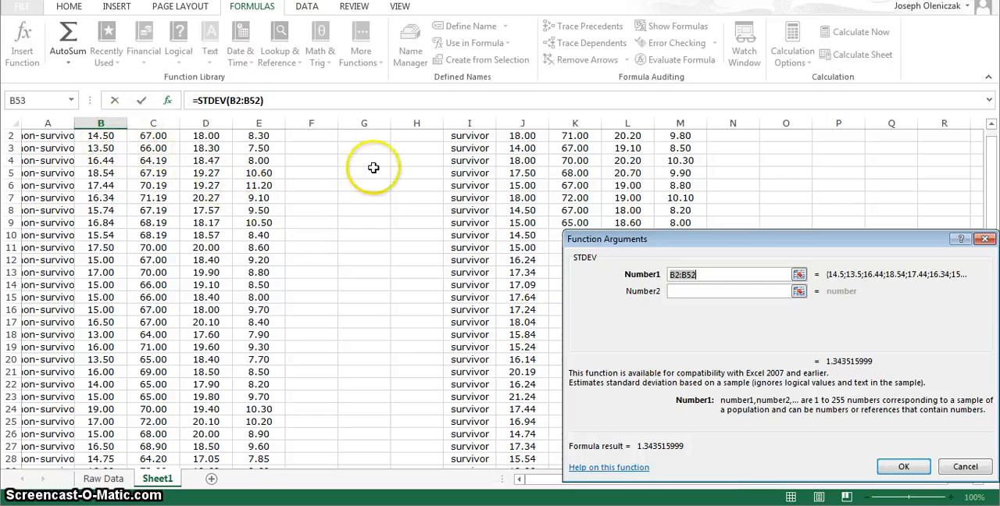
Step: Set the STDEV range to B2:B51 and complete the non-survivor weight SD in B53
scroll(992, 184, "up", 1)
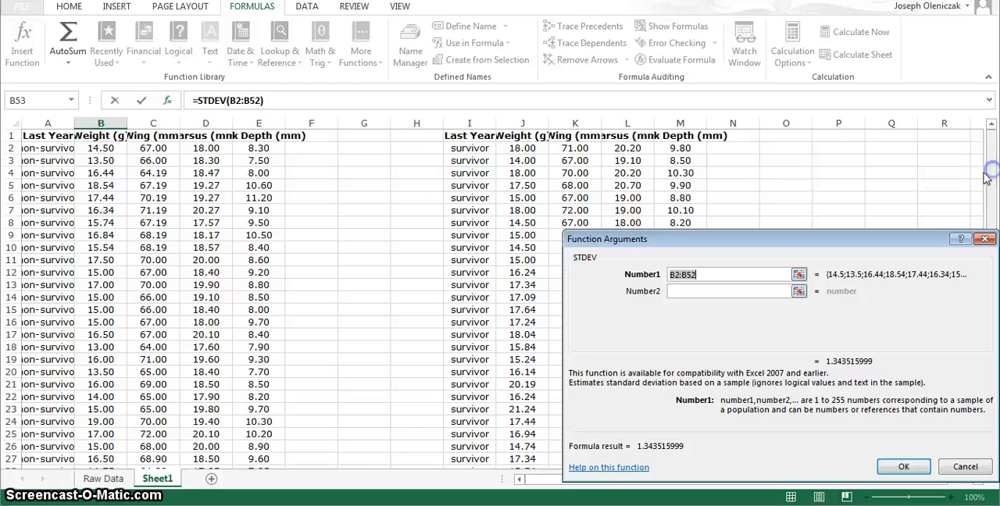
left_click_drag(107, 148, 90, 245)
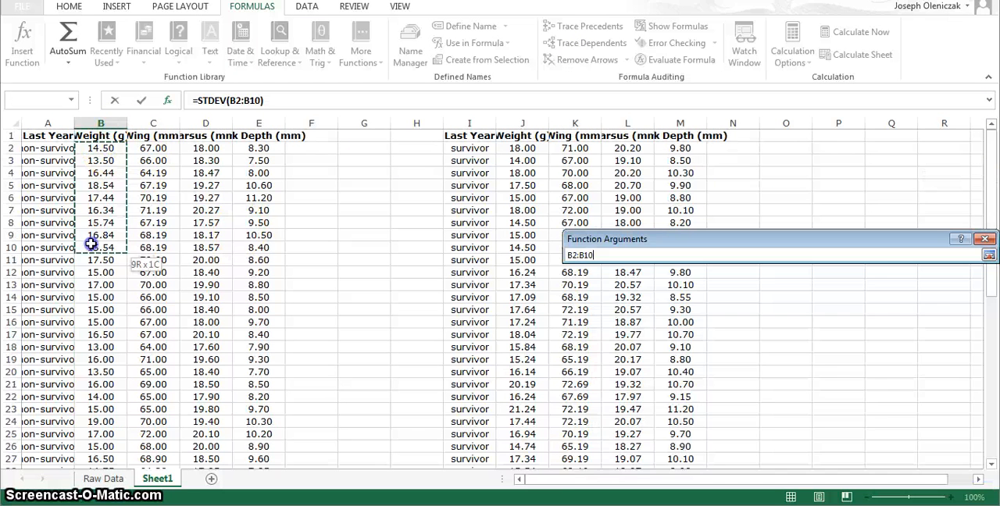
mouse_move(82, 420)
left_mouse_down()
mouse_move(85, 475)
mouse_move(82, 407)
left_mouse_up()
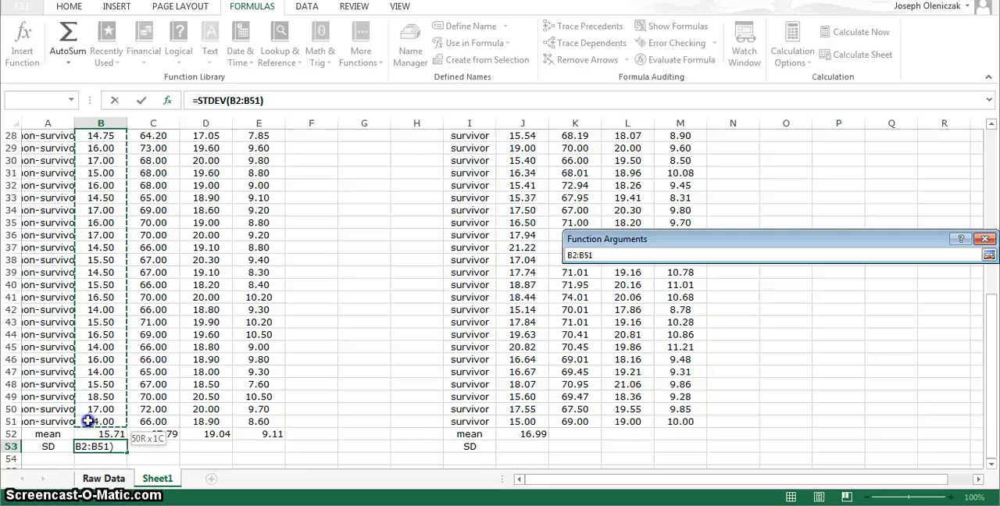
left_click_drag(88, 421, 88, 421)
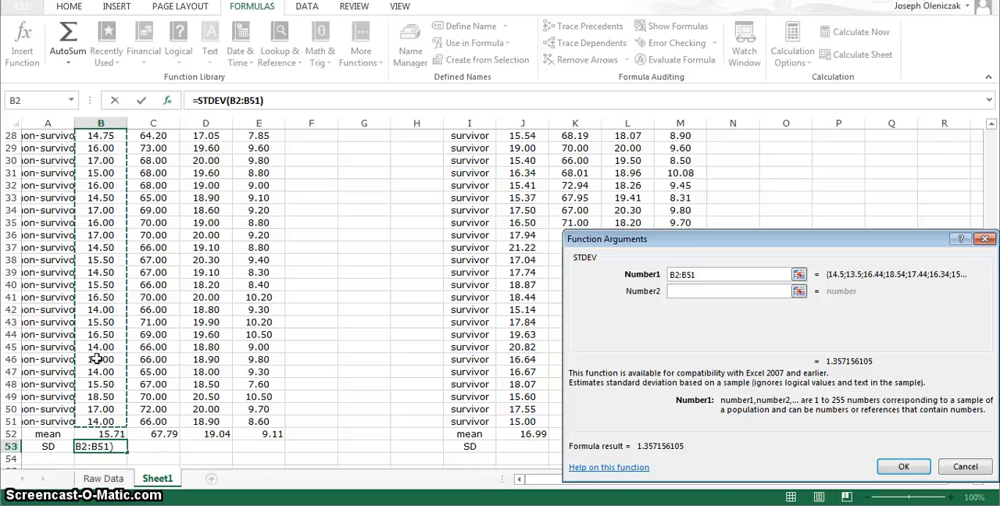
left_click(898, 463)
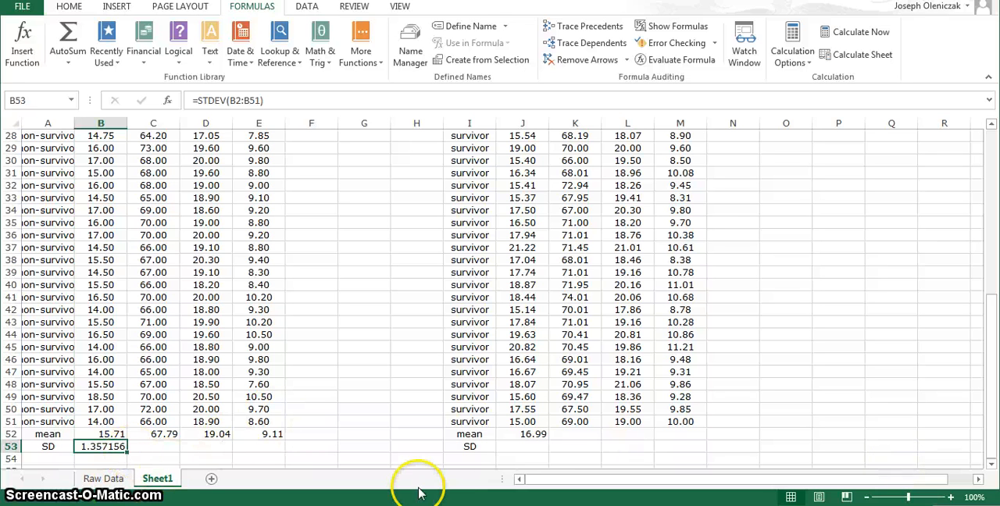
Step: Insert the STDEV function in J53 over J2:J51 for the survivors' weight SD
left_click(542, 435)
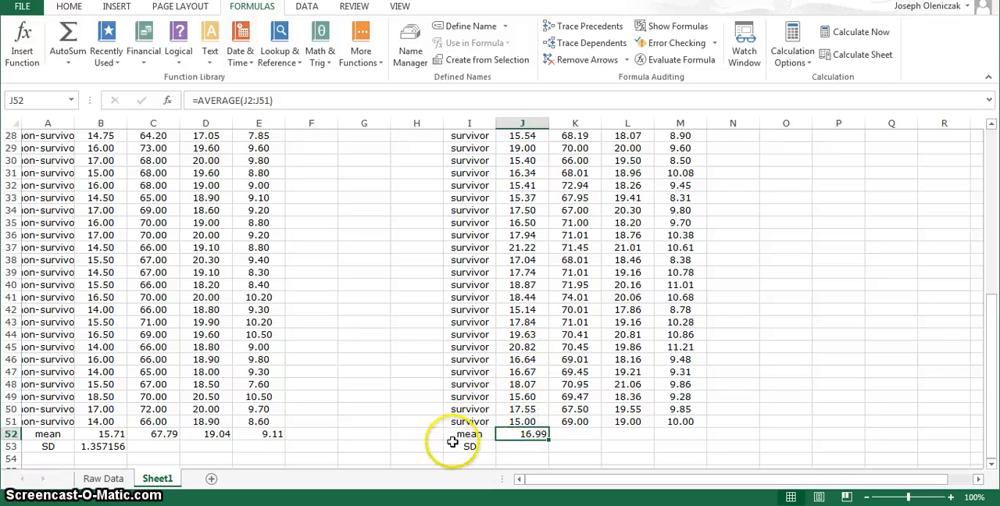
left_click(526, 445)
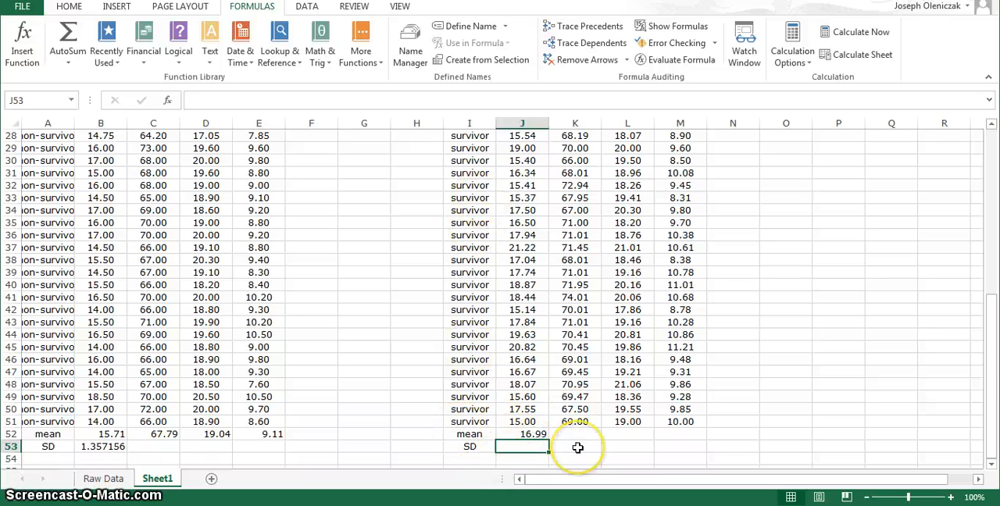
left_click(167, 101)
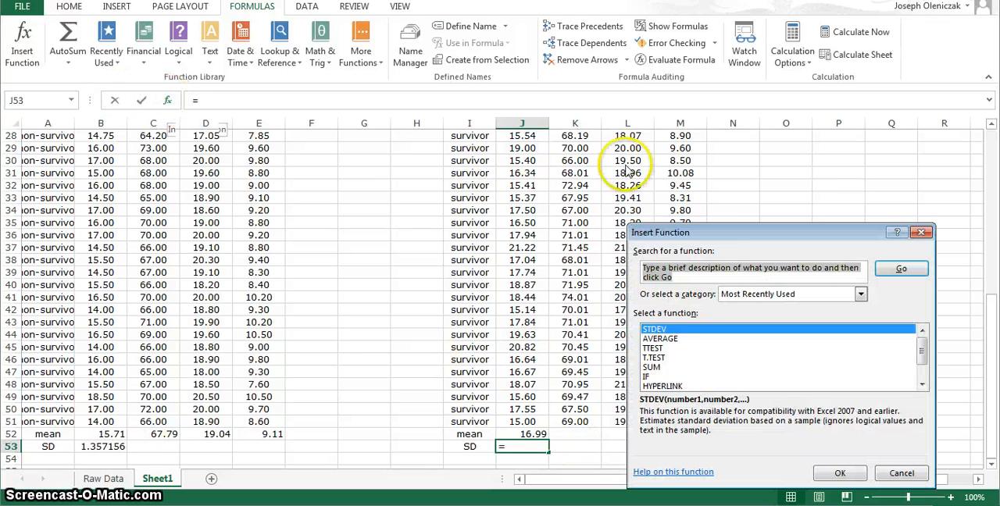
left_click(680, 330)
double_click(679, 330)
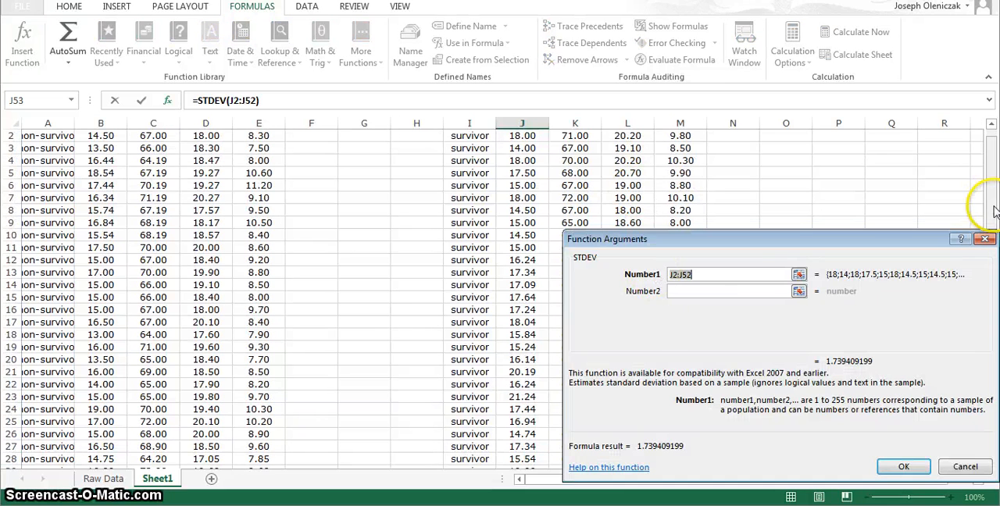
scroll(987, 215, "up", 1)
left_click_drag(521, 148, 515, 474)
left_click(907, 464)
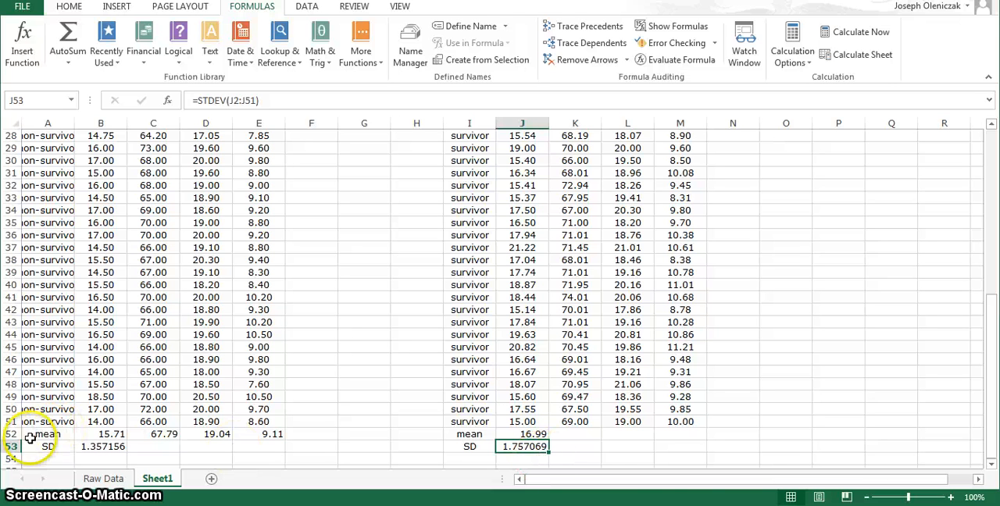
Step: Select the mean and SD rows of both groups, A52:M53, for number formatting
left_click_drag(29, 431, 681, 447)
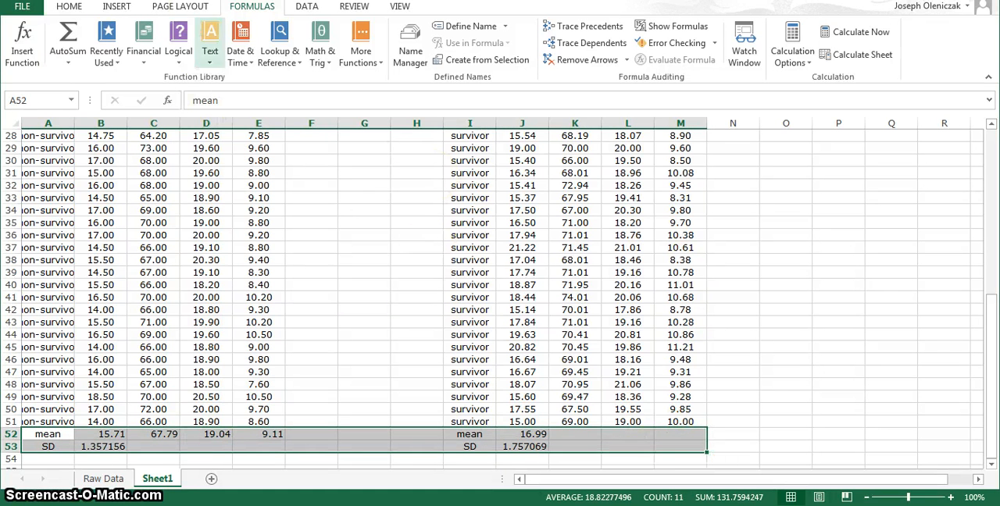
left_click(307, 7)
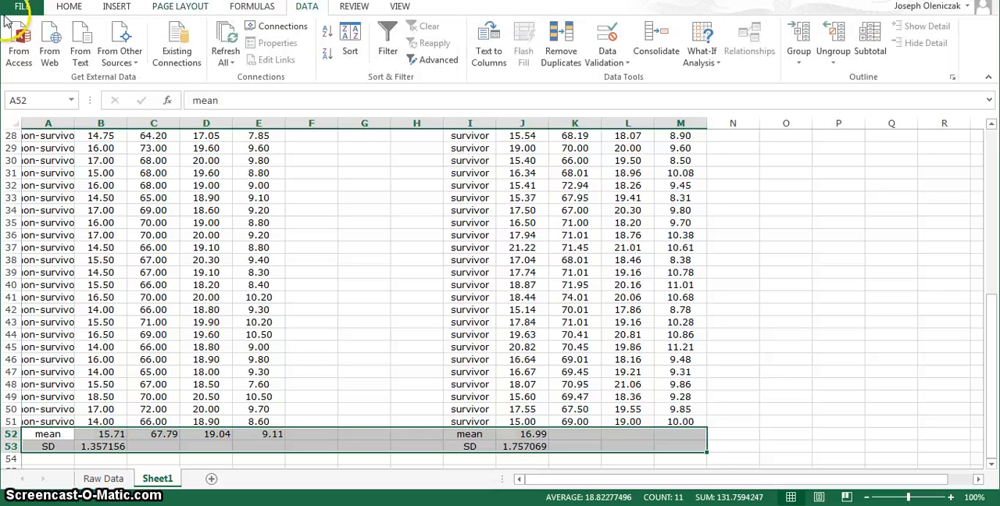
left_click(69, 7)
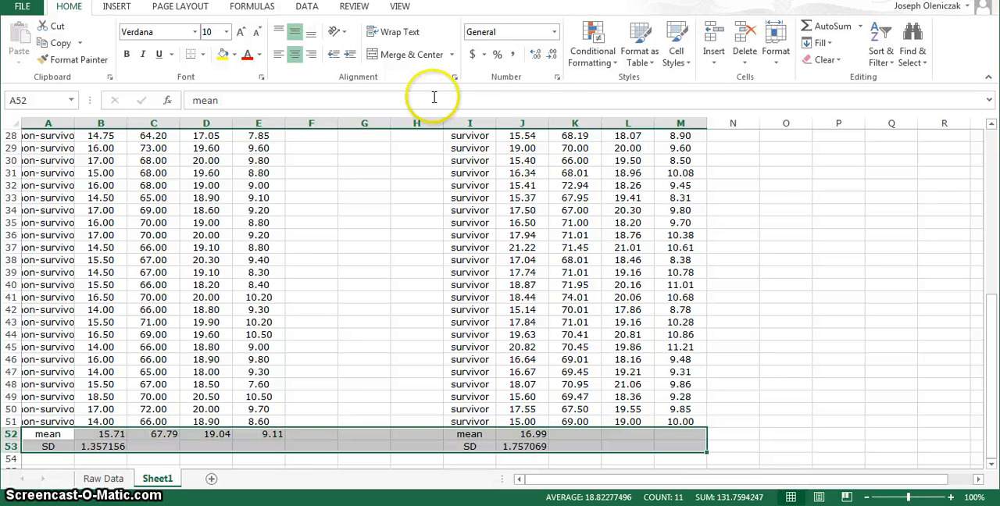
left_click(559, 79)
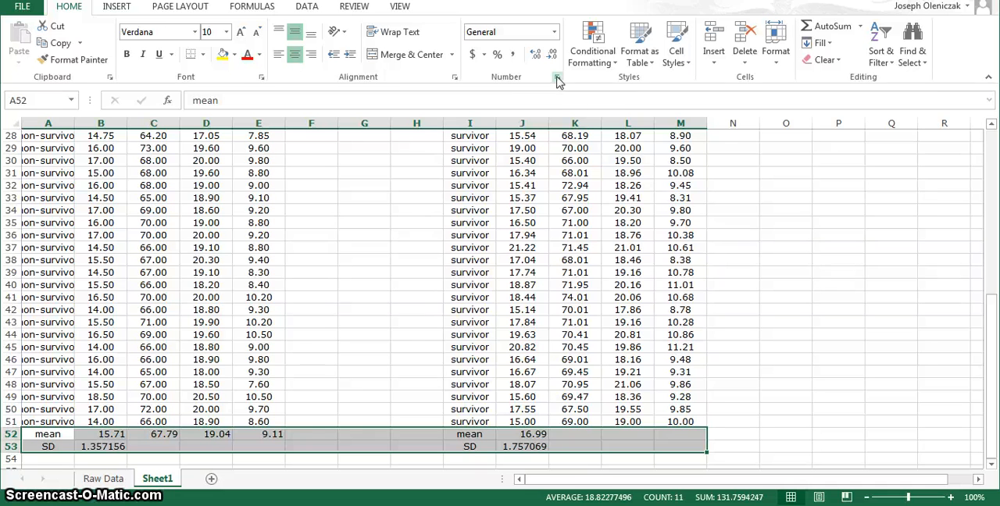
left_click(556, 79)
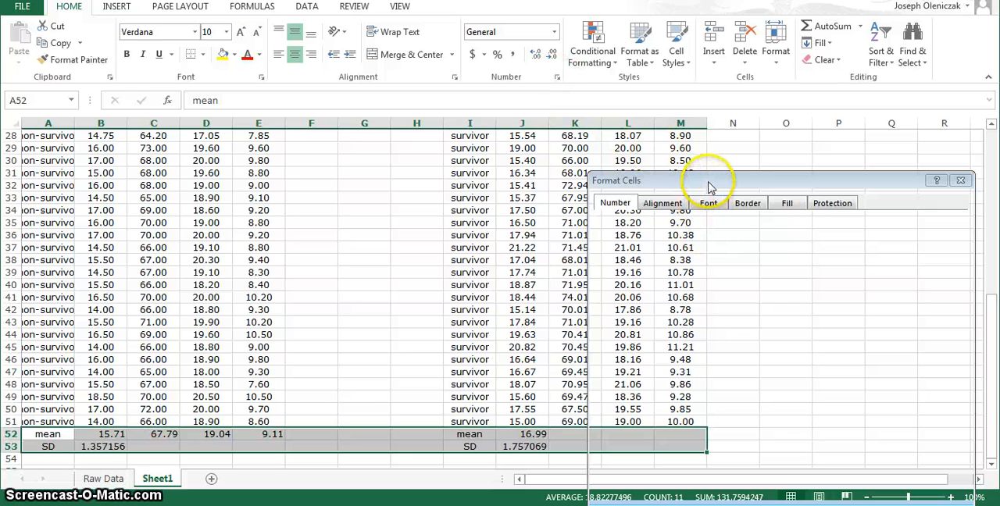
left_click_drag(710, 186, 660, 90)
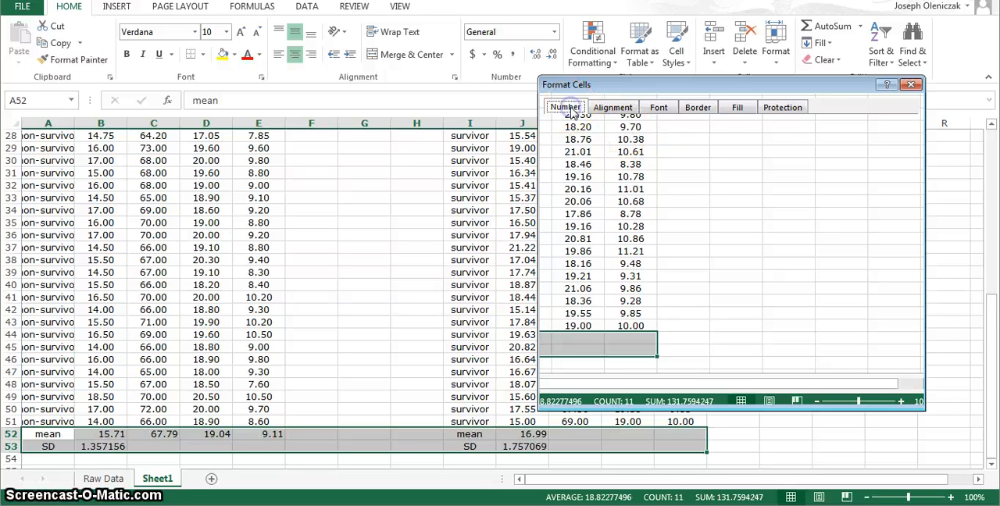
left_click(689, 188)
left_click(913, 107)
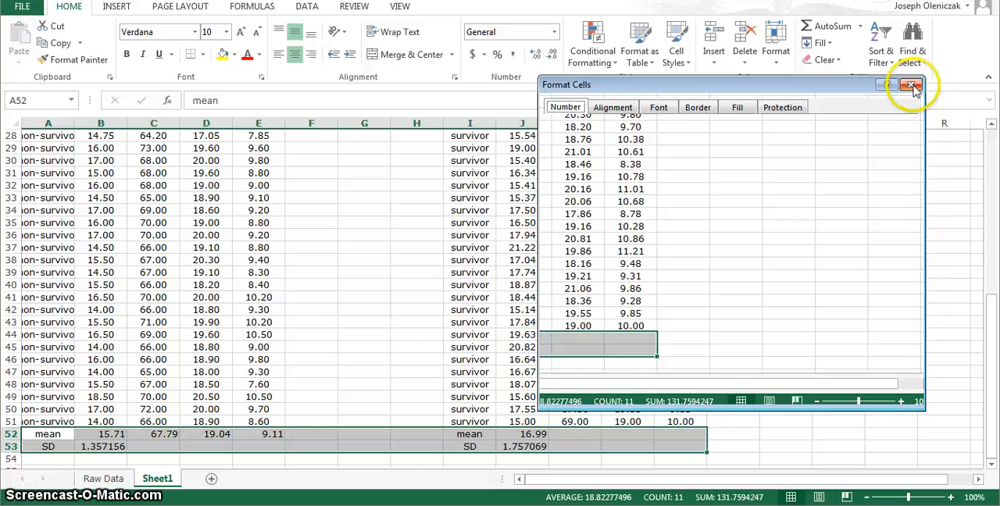
left_click(911, 84)
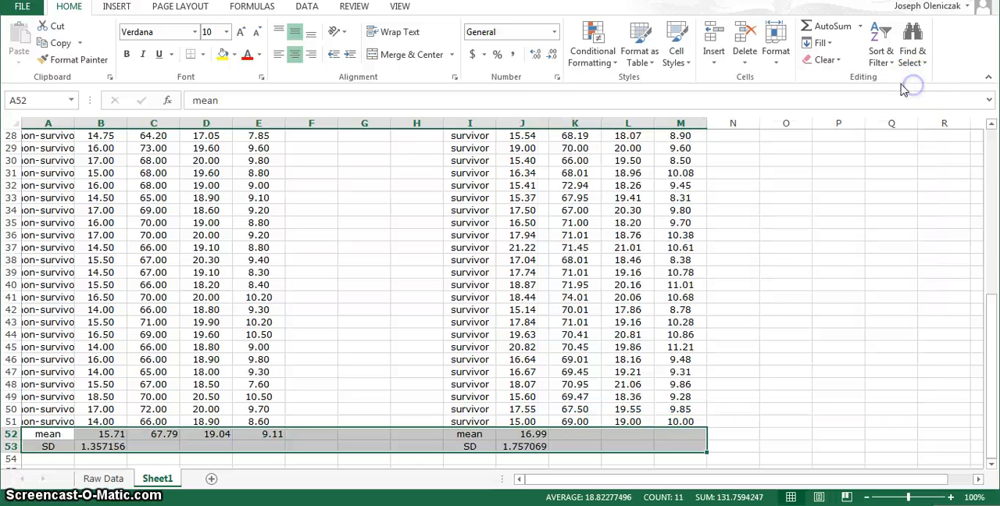
Step: Format the selected mean and SD cells as Number with 2 decimal places
left_click(557, 80)
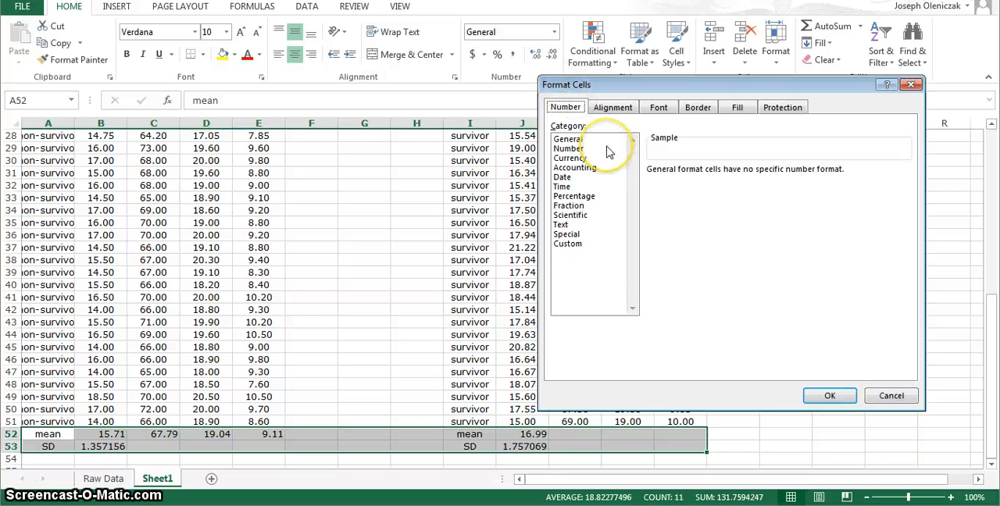
left_click(570, 149)
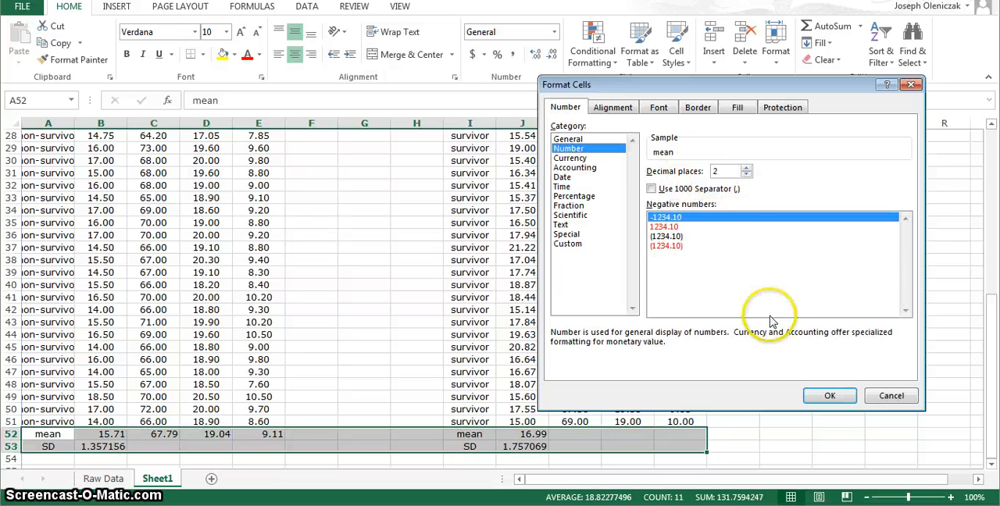
left_click(827, 396)
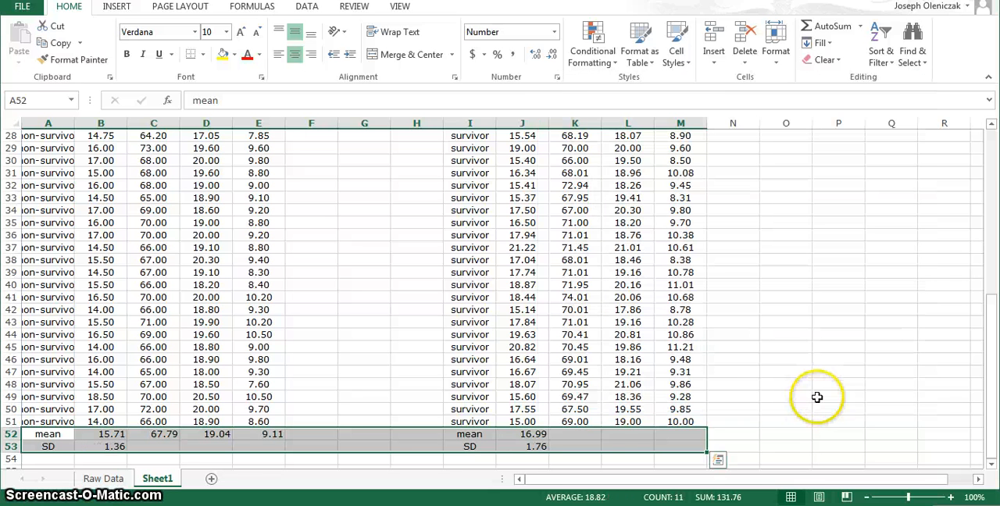